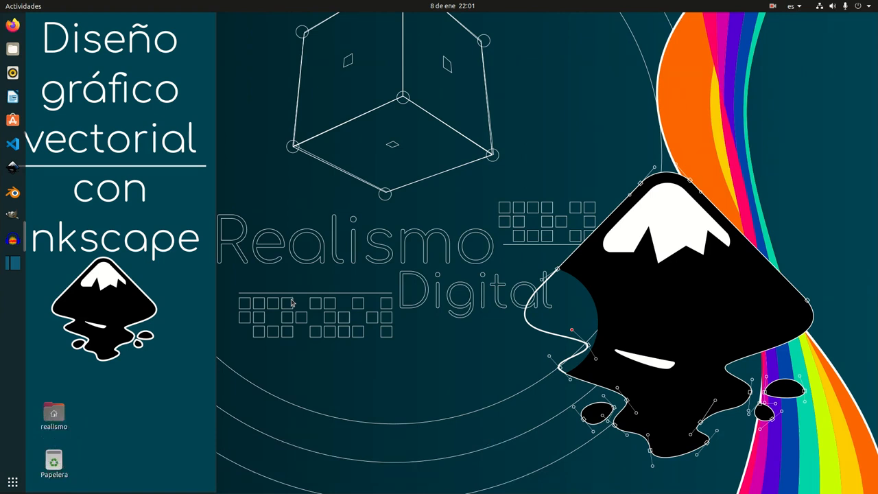
Launch Inkscape and create an additional blank document from the default template.
{"action": "left_click", "coordinate": [13, 166]}
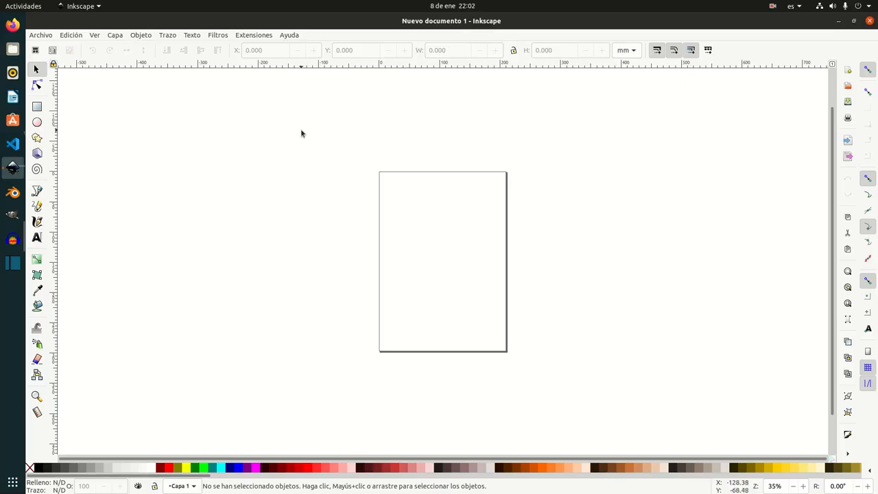
{"action": "left_click", "coordinate": [47, 38]}
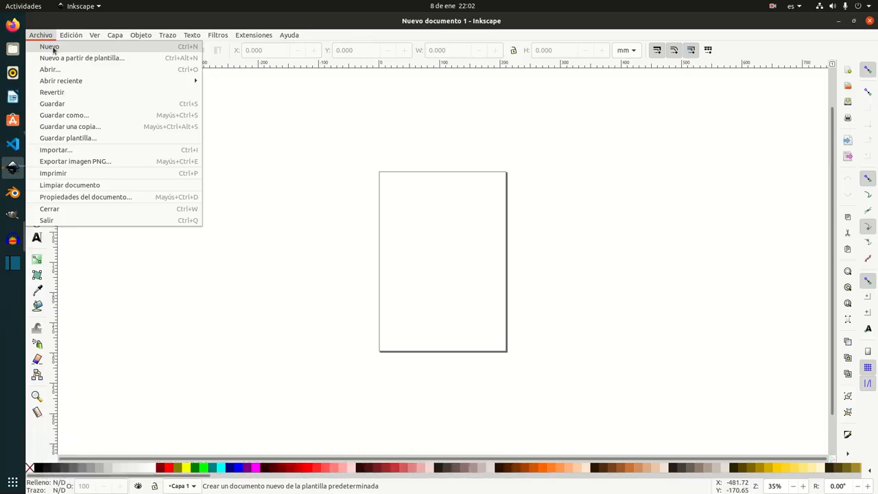
{"action": "left_click", "coordinate": [54, 49]}
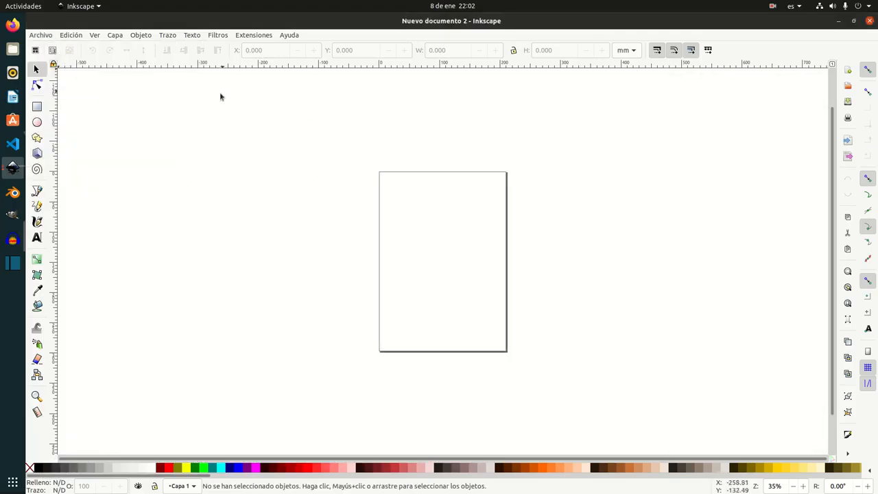
Switch between the two open document windows and return to Nuevo documento 1.
{"action": "left_click", "coordinate": [13, 170]}
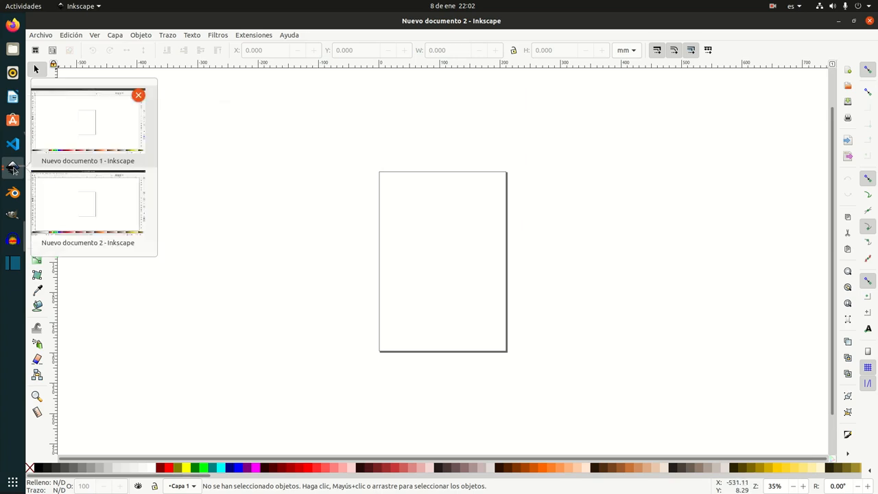
{"action": "left_click", "coordinate": [109, 213]}
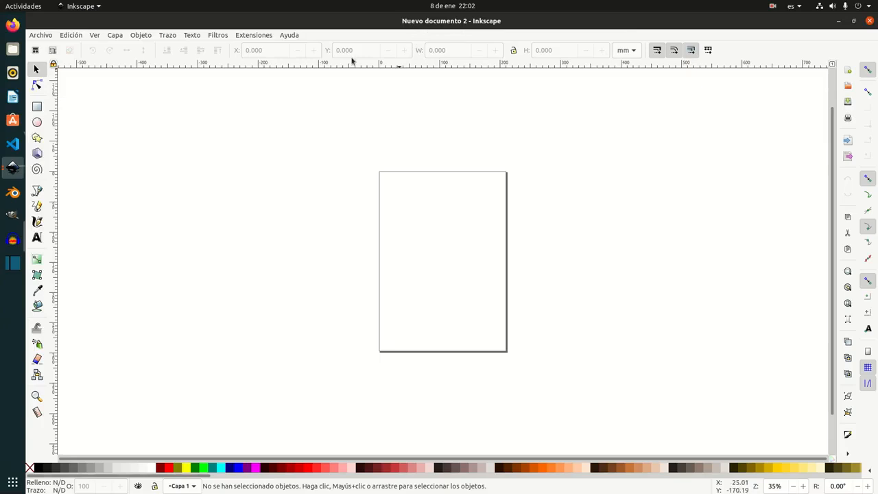
{"action": "left_click", "coordinate": [13, 169]}
{"action": "left_click", "coordinate": [113, 103]}
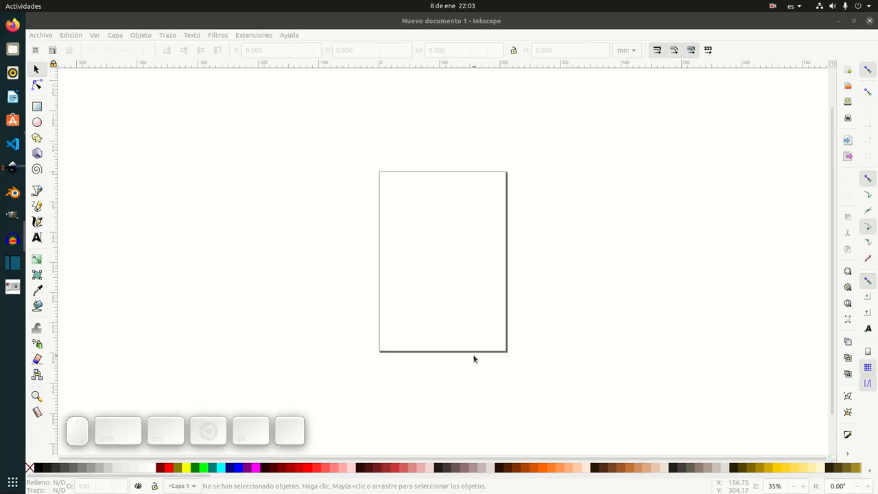
{"action": "left_click", "coordinate": [268, 249]}
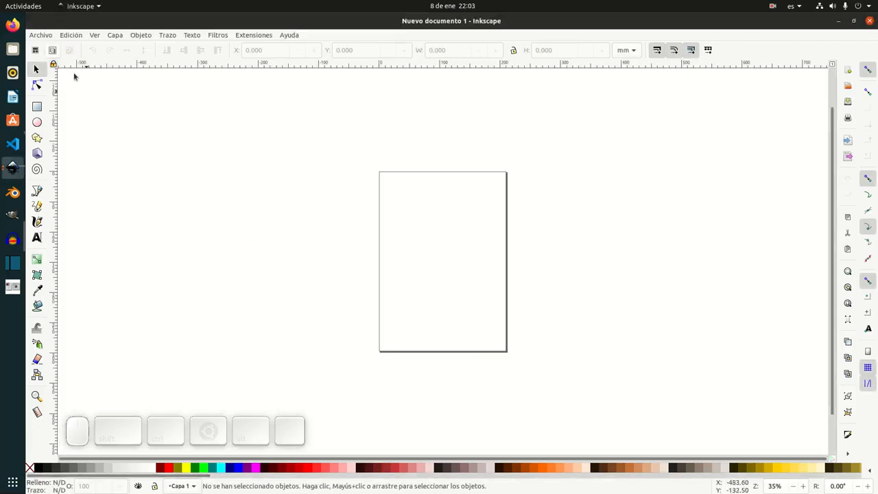
Start a new document from a template and examine the options and previews of the available templates.
{"action": "left_click", "coordinate": [42, 35]}
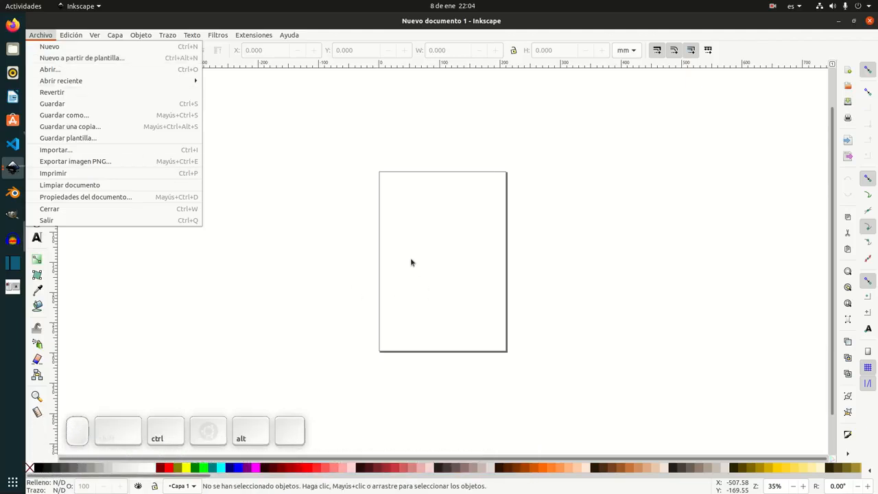
{"action": "left_click", "coordinate": [131, 59]}
{"action": "left_click_drag", "start_coordinate": [406, 142], "coordinate": [392, 110]}
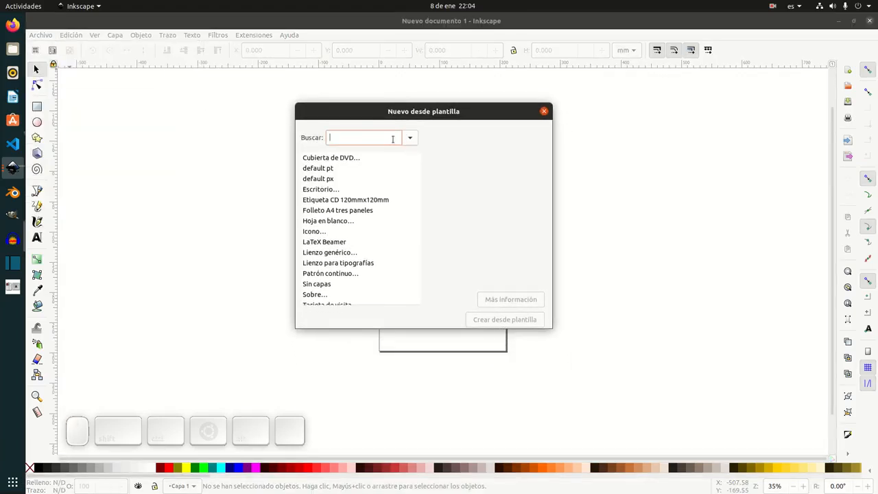
{"action": "left_click", "coordinate": [308, 179]}
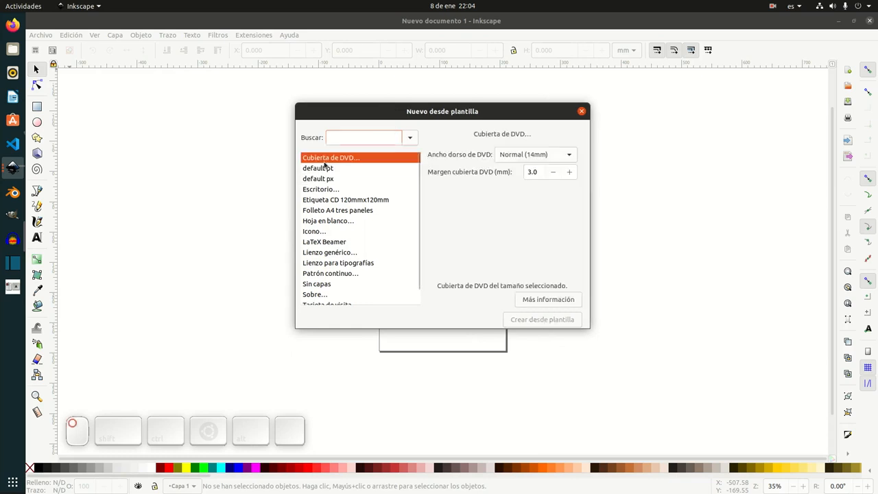
{"action": "left_click", "coordinate": [323, 179]}
{"action": "left_click", "coordinate": [328, 199]}
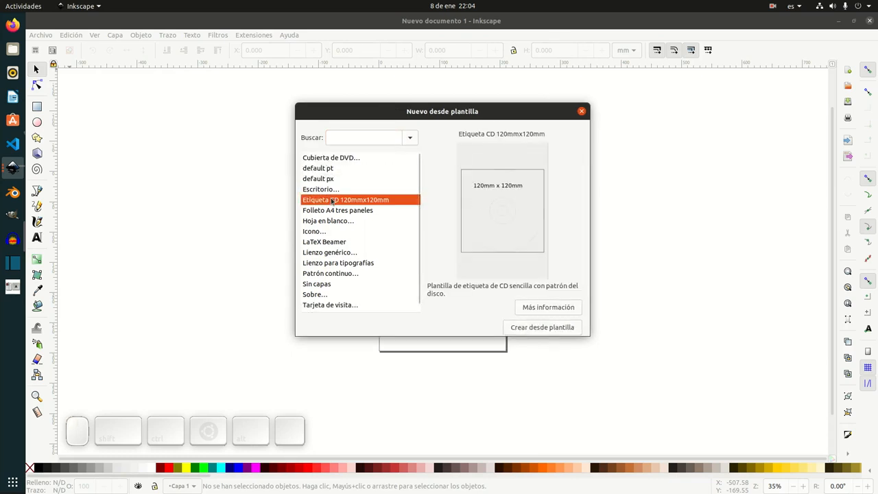
{"action": "left_click", "coordinate": [331, 212]}
{"action": "left_click", "coordinate": [325, 222]}
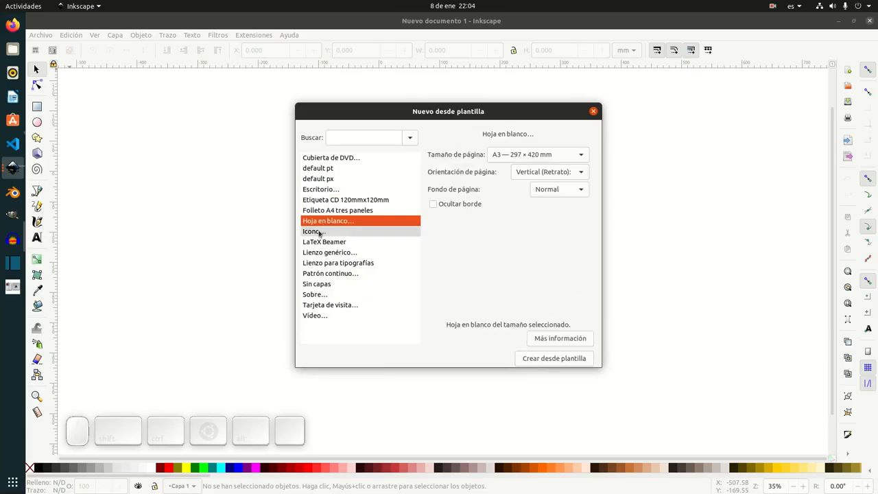
{"action": "left_click", "coordinate": [314, 232]}
{"action": "left_click", "coordinate": [319, 243]}
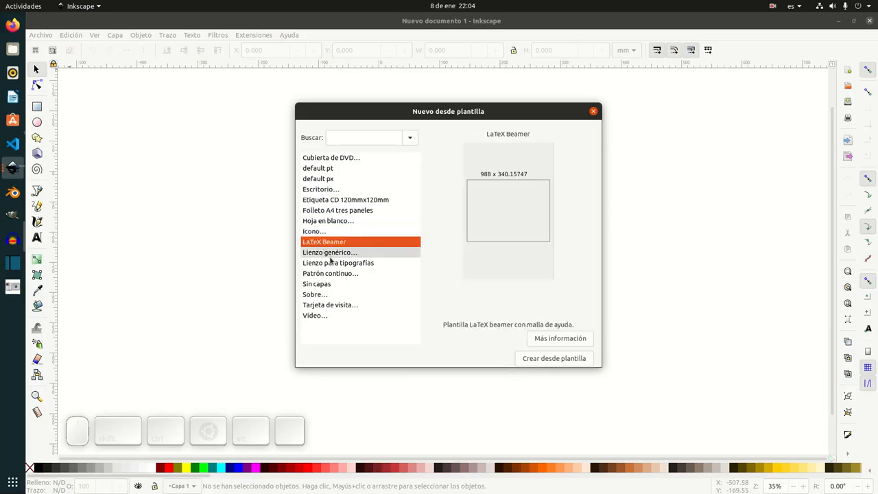
{"action": "left_click", "coordinate": [330, 253]}
{"action": "left_click", "coordinate": [335, 264]}
{"action": "left_click", "coordinate": [342, 275]}
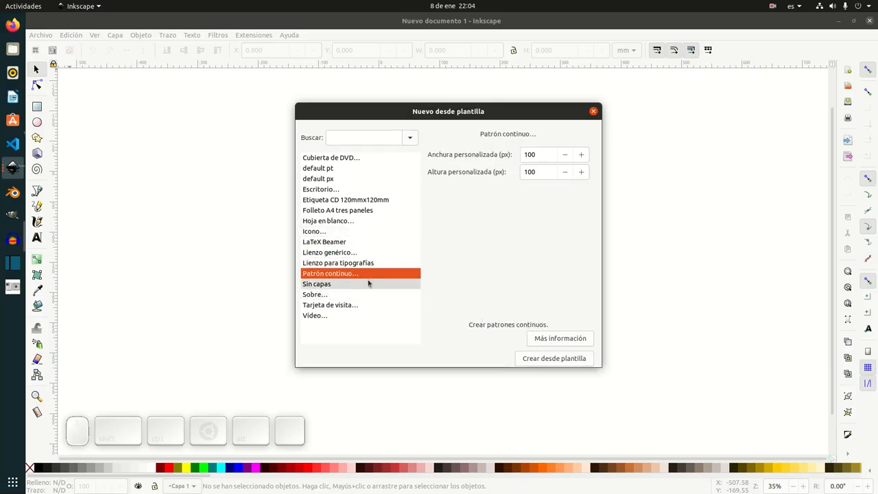
{"action": "left_click", "coordinate": [343, 314]}
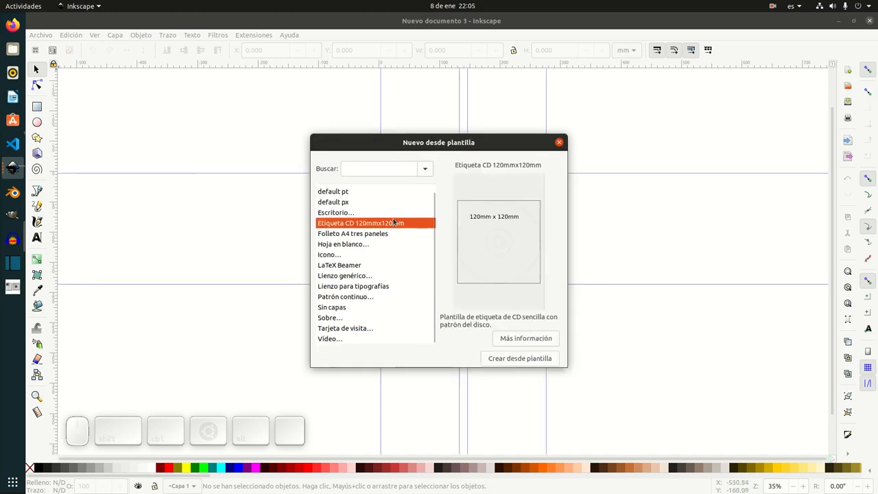
Create a document from the Etiqueta CD 120mmx120mm template and maximize its window.
{"action": "left_click", "coordinate": [529, 363]}
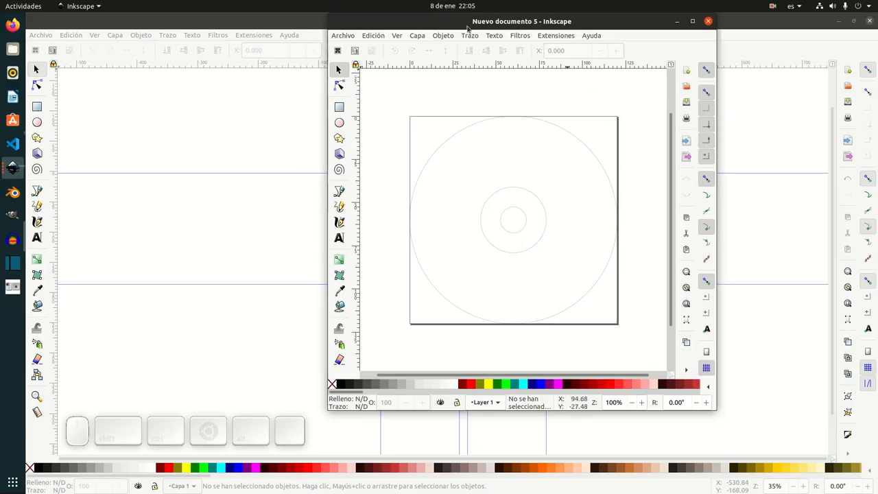
{"action": "left_click", "coordinate": [693, 23]}
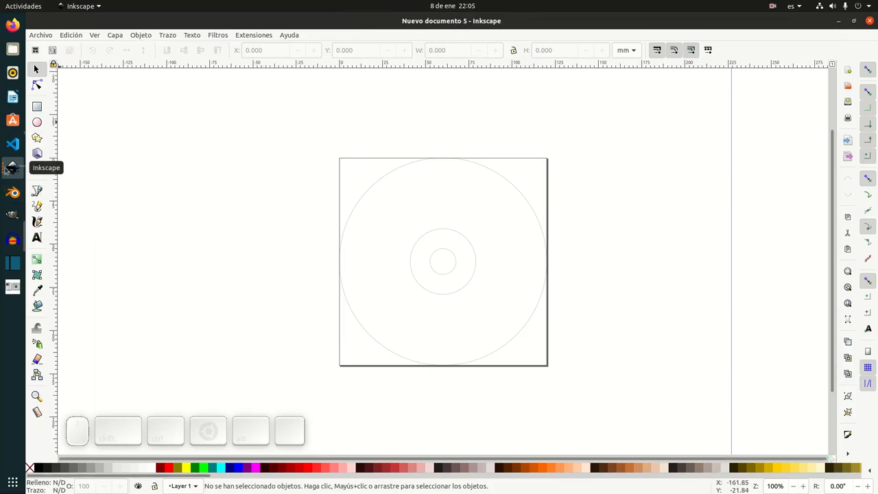
Select the outer, middle and inner circles of the CD label one by one to inspect them.
{"action": "left_click", "coordinate": [504, 349]}
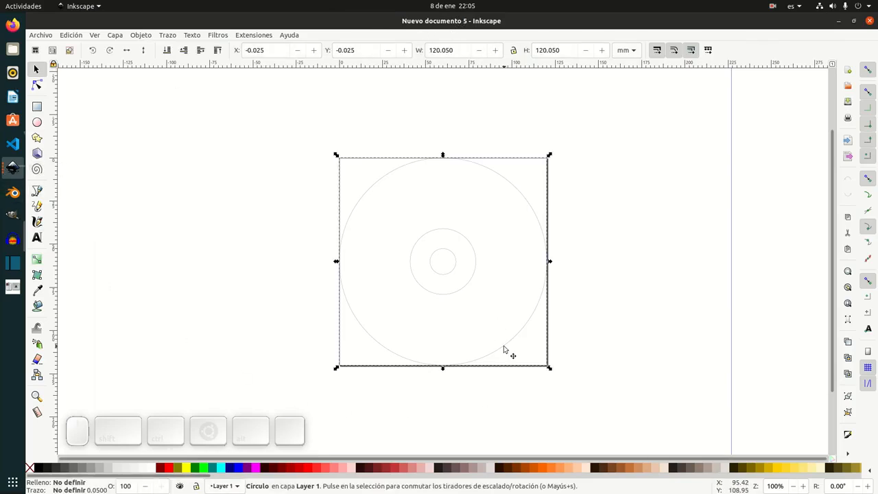
{"action": "left_click", "coordinate": [459, 291]}
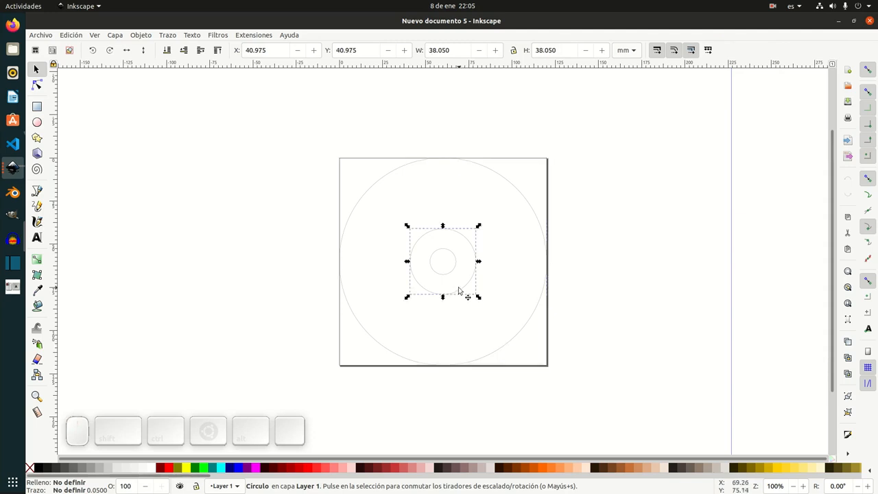
{"action": "left_click", "coordinate": [447, 271]}
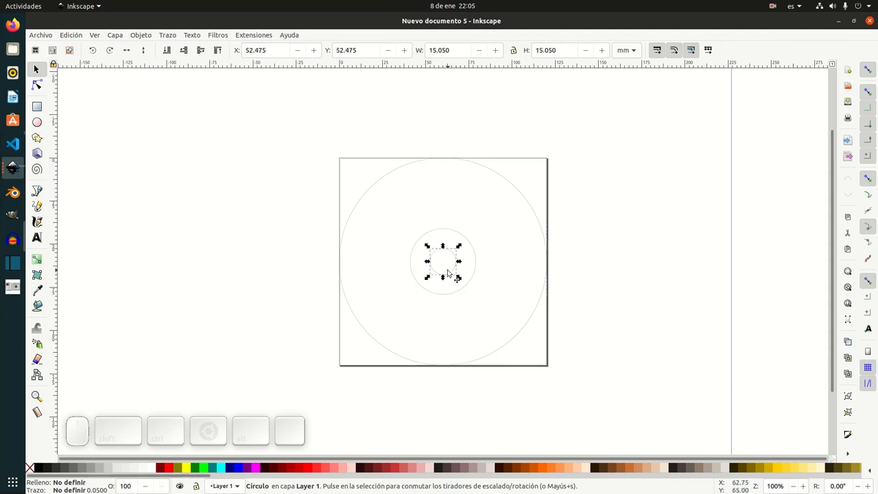
{"action": "left_click", "coordinate": [456, 288]}
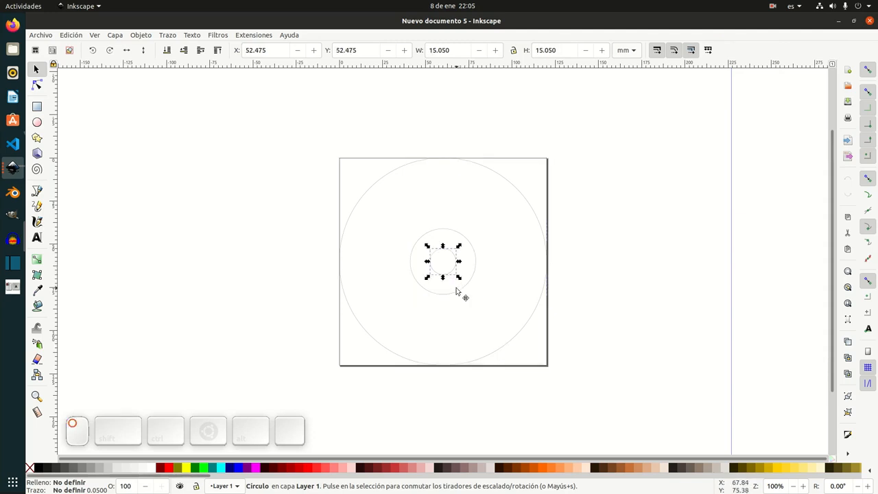
{"action": "left_click", "coordinate": [519, 332]}
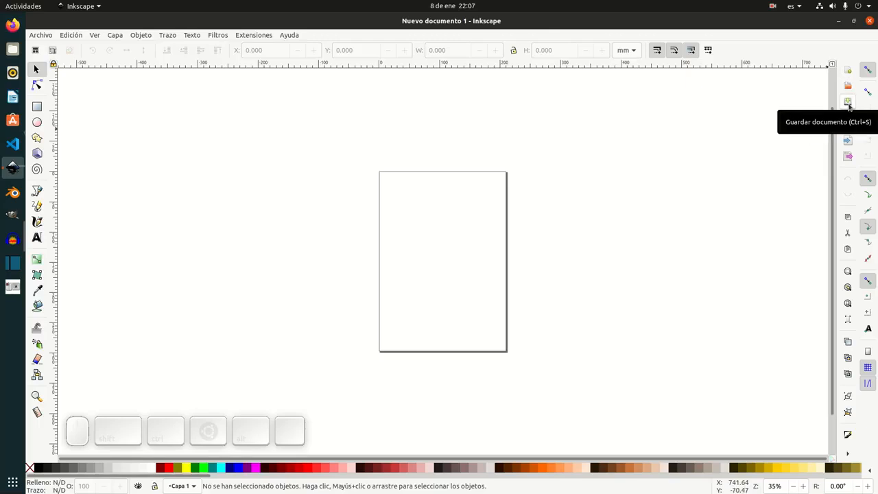
{"action": "left_click", "coordinate": [38, 39]}
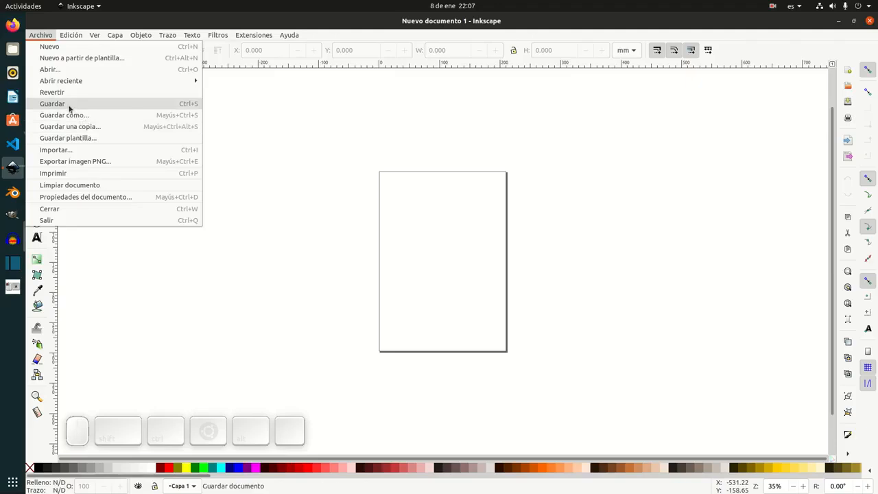
{"action": "left_click", "coordinate": [353, 227]}
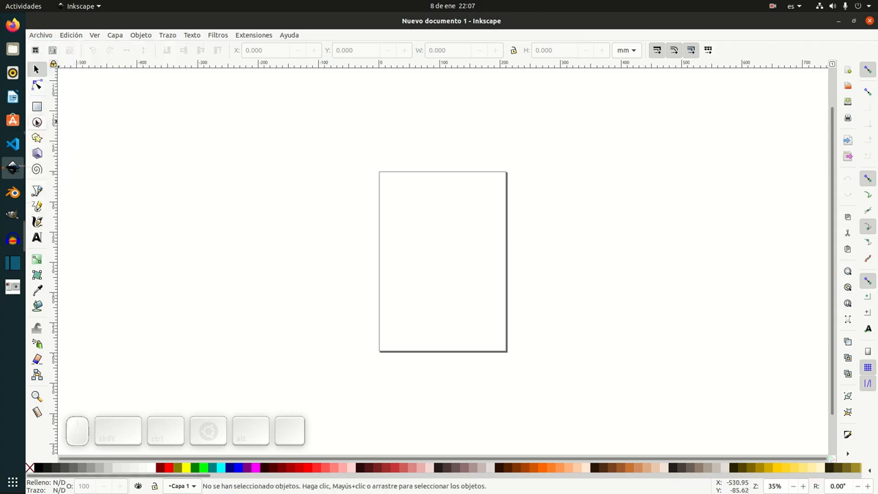
Draw an ellipse with radii of about 60 by 59 mm on the page of Nuevo documento 1 and fill it with orange.
{"action": "key", "text": "e"}
{"action": "left_click_drag", "start_coordinate": [420, 224], "coordinate": [493, 296]}
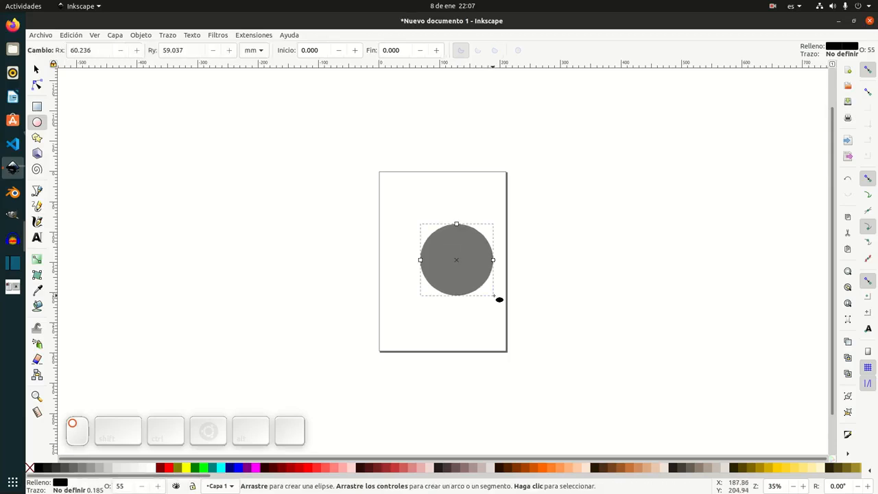
{"action": "left_click", "coordinate": [544, 470]}
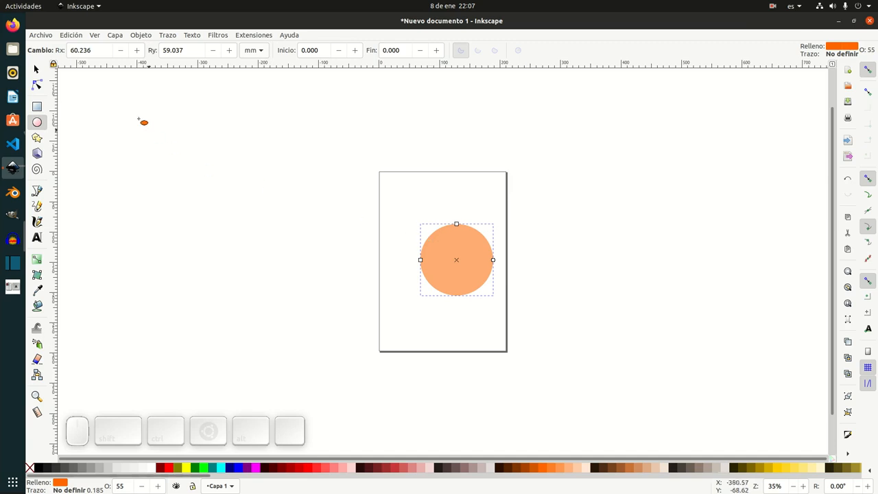
Start saving the drawing and choose Escritorio as the destination folder.
{"action": "left_click", "coordinate": [41, 34]}
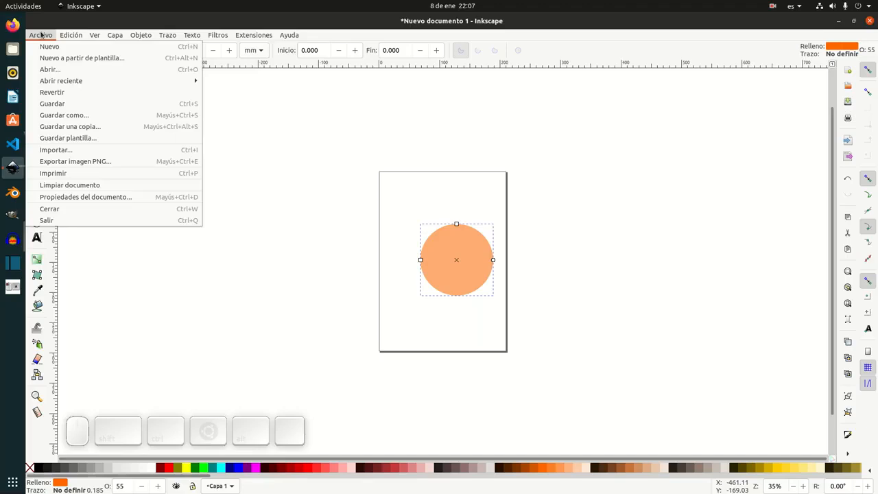
{"action": "left_click", "coordinate": [72, 103]}
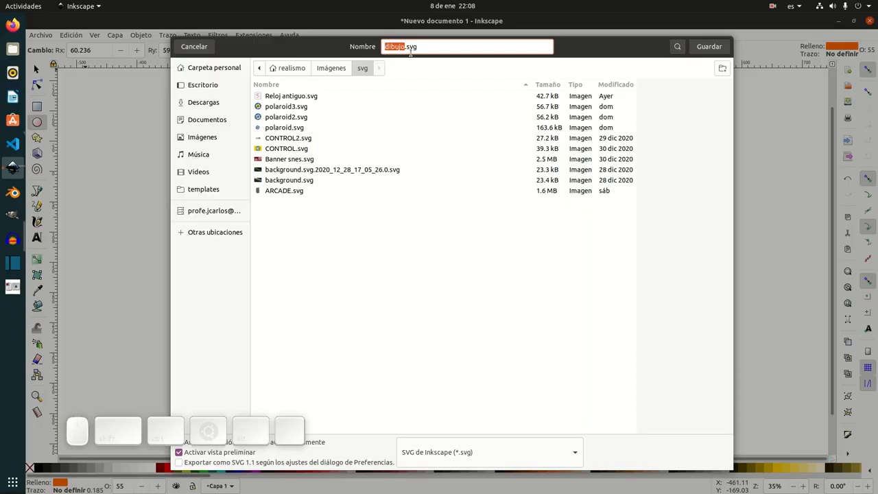
{"action": "left_click", "coordinate": [406, 46]}
{"action": "left_click_drag", "start_coordinate": [406, 46], "coordinate": [385, 47]}
{"action": "left_click", "coordinate": [201, 142]}
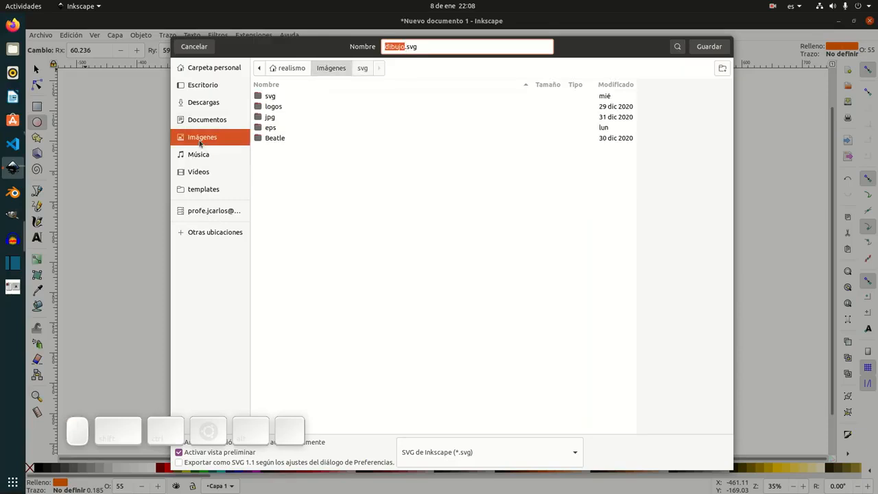
{"action": "left_click", "coordinate": [203, 86]}
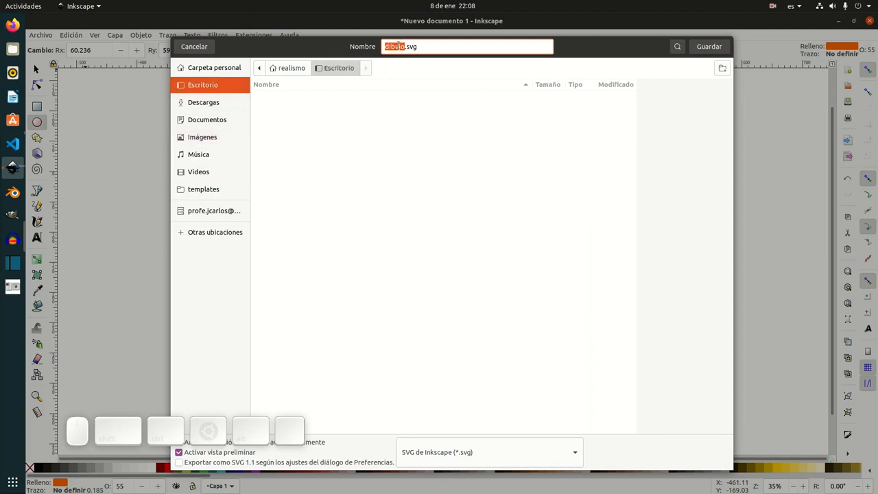
Name the file "mi primer dibujo.svg".
{"action": "type", "text": "mi p"}
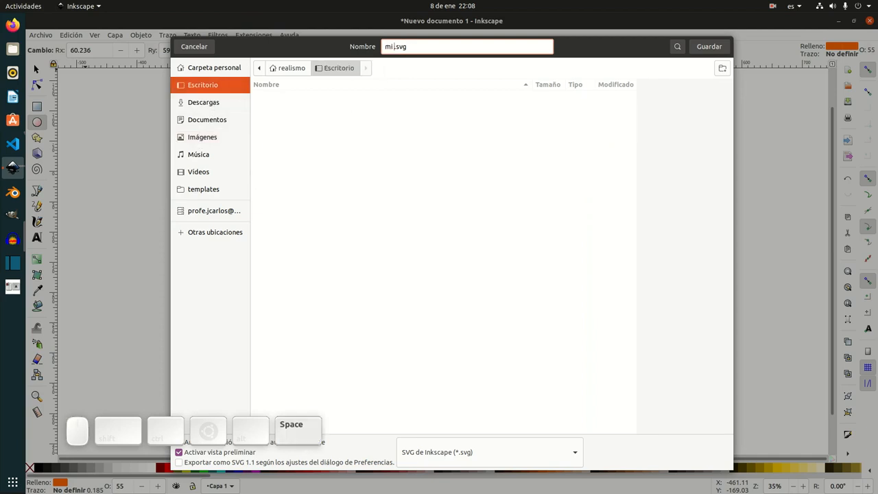
{"action": "key", "text": "BackSpace"}
{"action": "type", "text": "o"}
{"action": "key", "text": "BackSpace"}
{"action": "type", "text": "primer dibujo"}
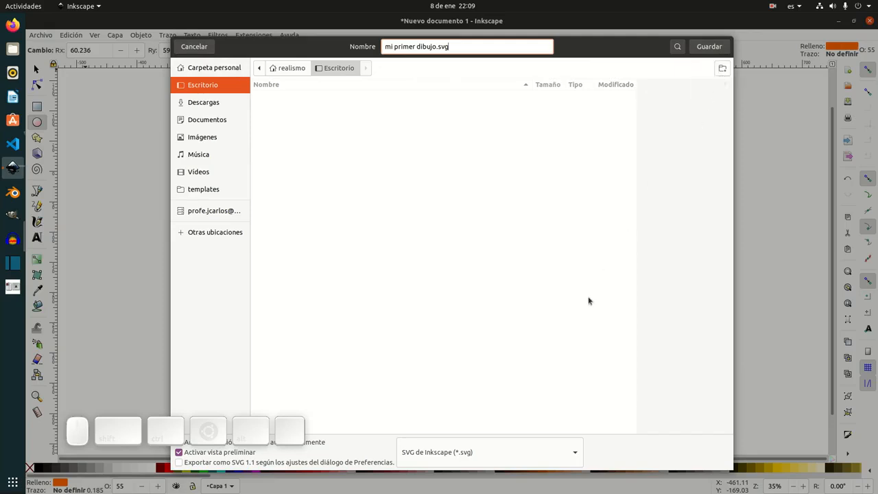
Review the available file formats, choose SVG de Inkscape (*.svg) and save the drawing.
{"action": "left_click", "coordinate": [576, 451]}
{"action": "scroll", "coordinate": [575, 454], "scroll_direction": "down", "scroll_amount": 6}
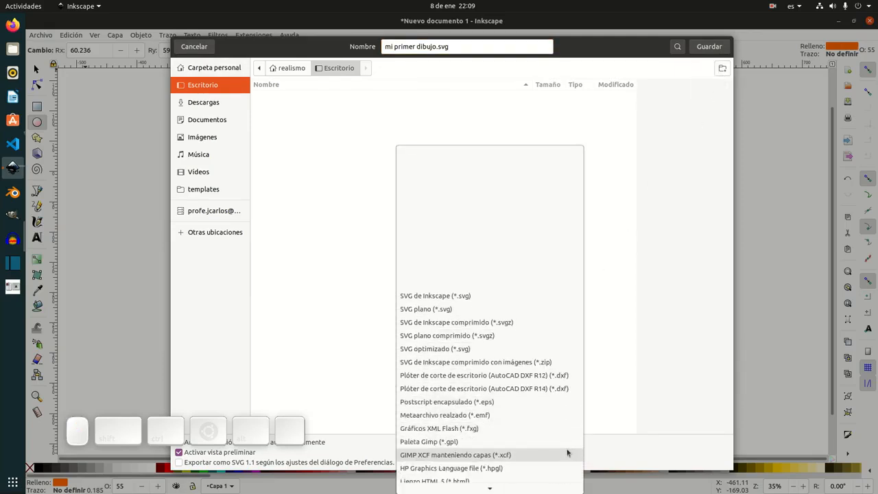
{"action": "scroll", "coordinate": [568, 453], "scroll_direction": "down", "scroll_amount": 2}
{"action": "left_click", "coordinate": [656, 295]}
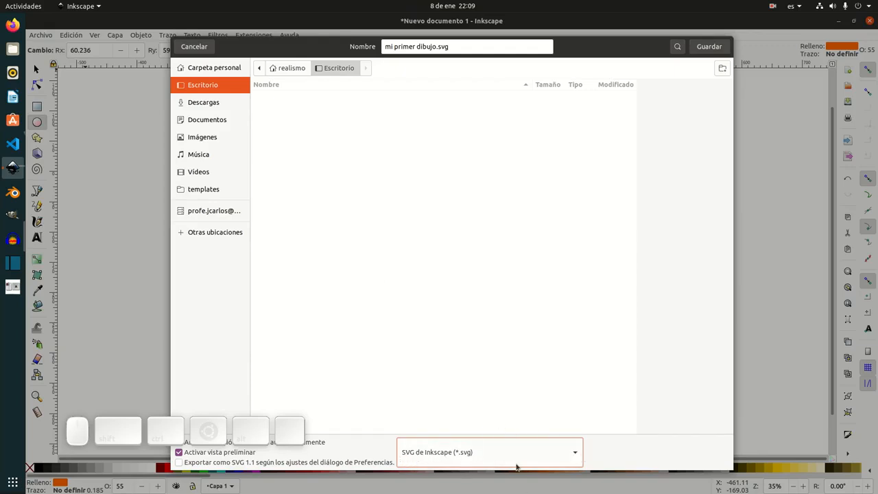
{"action": "left_click", "coordinate": [563, 468]}
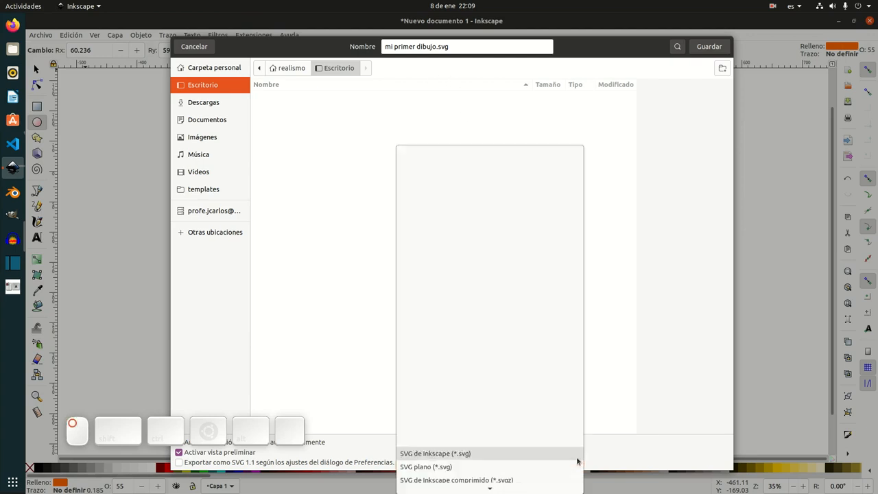
{"action": "scroll", "coordinate": [560, 450], "scroll_direction": "down", "scroll_amount": 3}
{"action": "scroll", "coordinate": [552, 453], "scroll_direction": "down", "scroll_amount": 6}
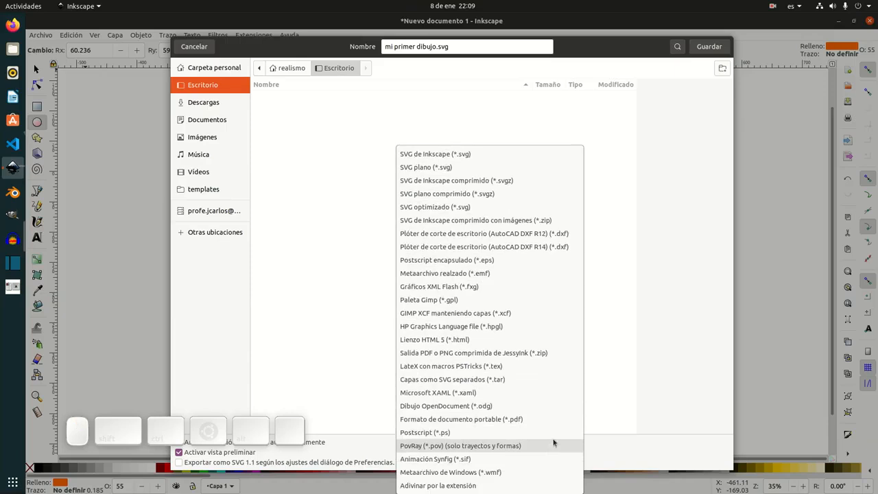
{"action": "left_click", "coordinate": [428, 154]}
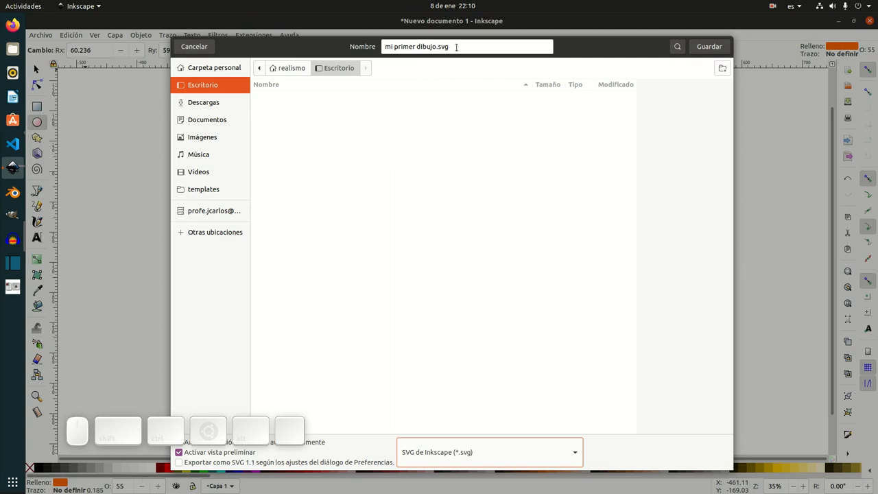
{"action": "left_click", "coordinate": [710, 47]}
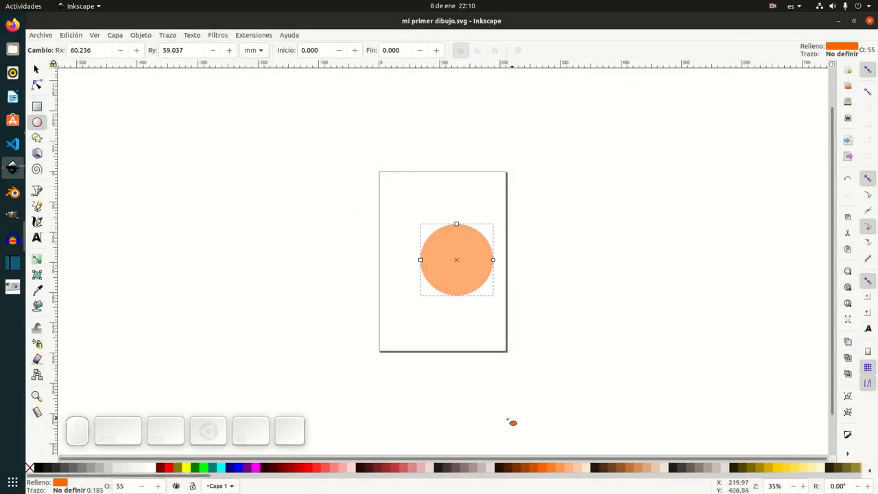
Check the saved drawing file on the desktop and return to the document.
{"action": "key", "text": "super+d"}
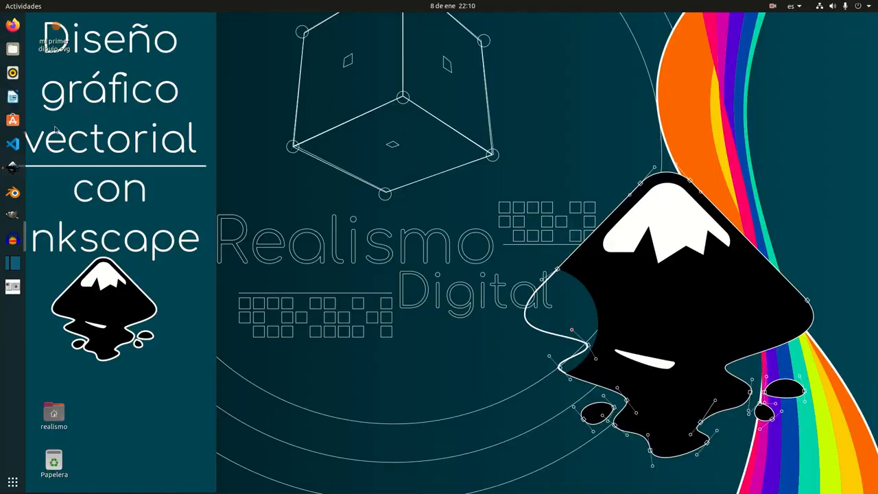
{"action": "left_click", "coordinate": [53, 36]}
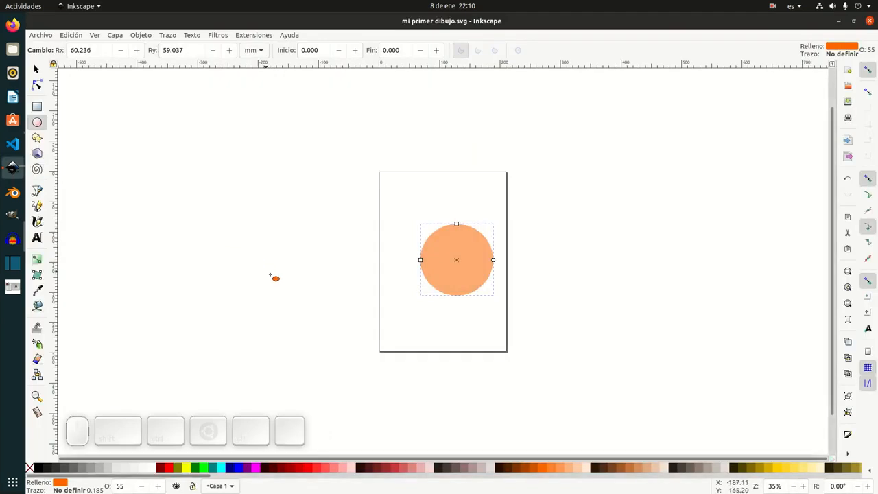
{"action": "left_click", "coordinate": [44, 35]}
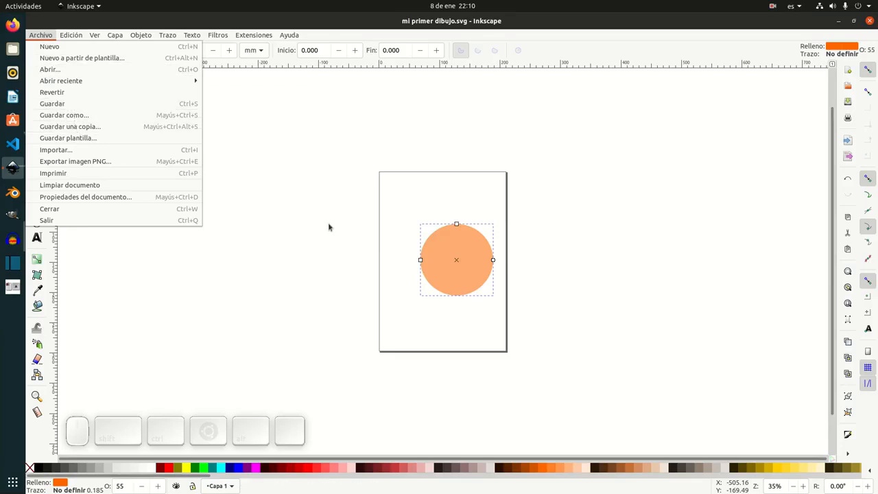
{"action": "left_click", "coordinate": [371, 246]}
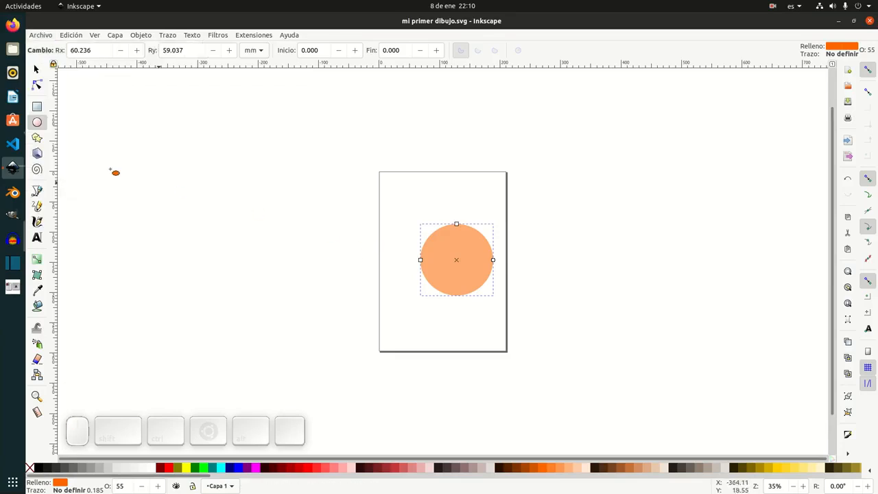
Draw an ellipse with radii of about 40 by 38 mm overlapping the orange circle's upper left and fill it with red.
{"action": "left_click", "coordinate": [37, 106]}
{"action": "left_click", "coordinate": [38, 122]}
{"action": "left_click_drag", "start_coordinate": [397, 213], "coordinate": [445, 258]}
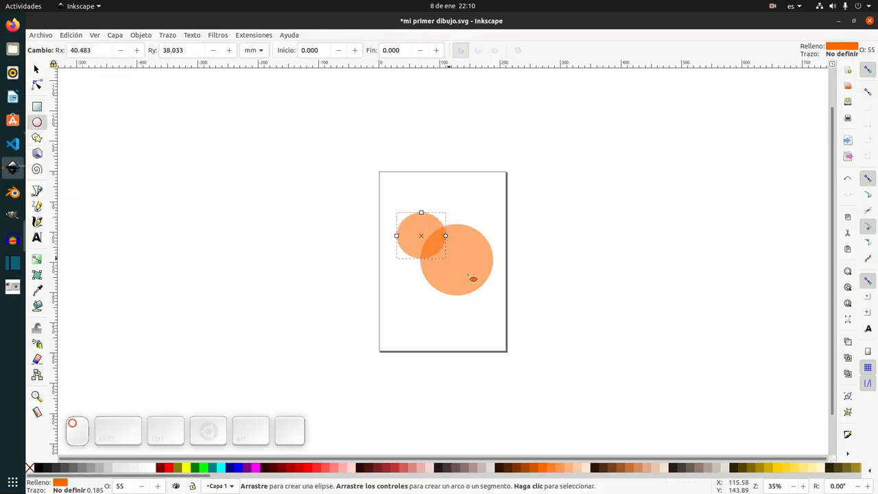
{"action": "left_click", "coordinate": [776, 467]}
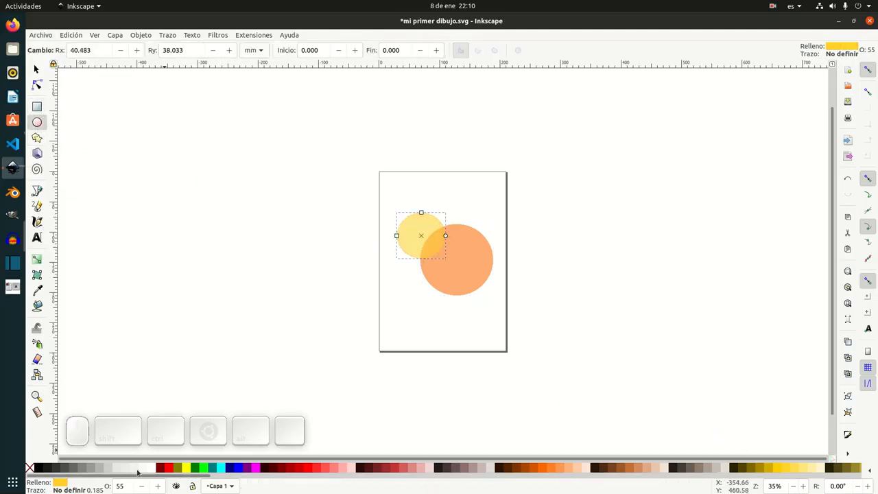
{"action": "left_click", "coordinate": [166, 467]}
Draw a blue ellipse with radii of about 50 by 38 mm below the red one and save the document.
{"action": "left_click_drag", "start_coordinate": [388, 264], "coordinate": [448, 310]}
{"action": "left_click", "coordinate": [239, 467]}
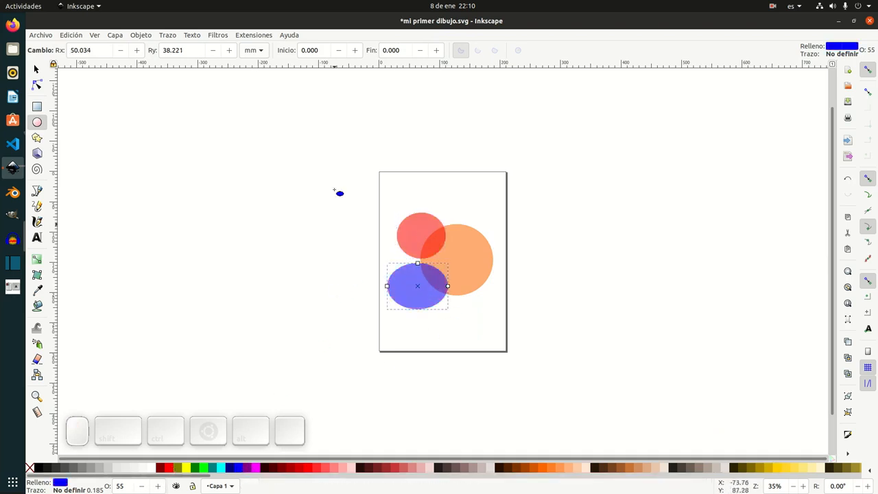
{"action": "left_click", "coordinate": [49, 38]}
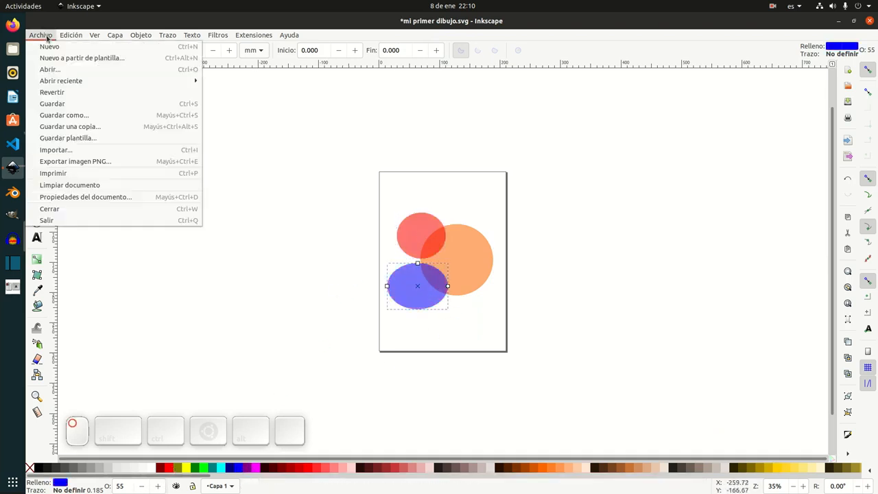
{"action": "left_click", "coordinate": [58, 107]}
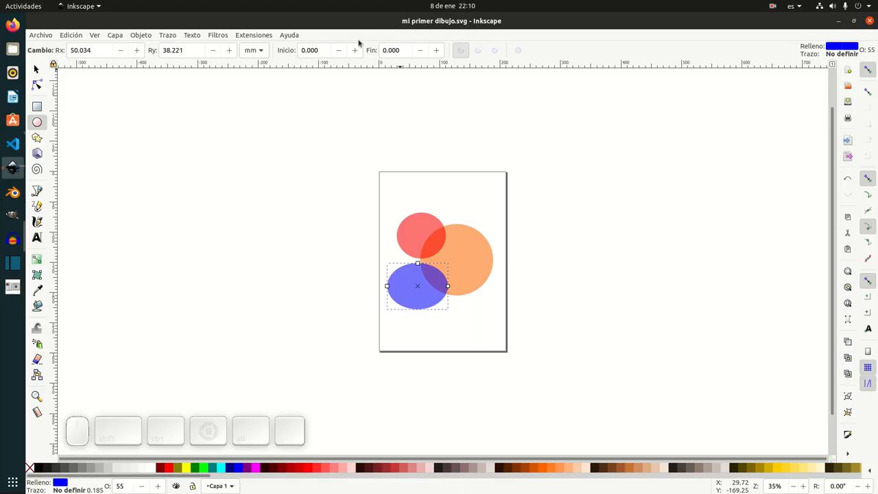
Draw a light red ellipse with radii of about 40 by 38 mm between the red and blue ones and close the document without saving.
{"action": "left_click_drag", "start_coordinate": [380, 236], "coordinate": [428, 281]}
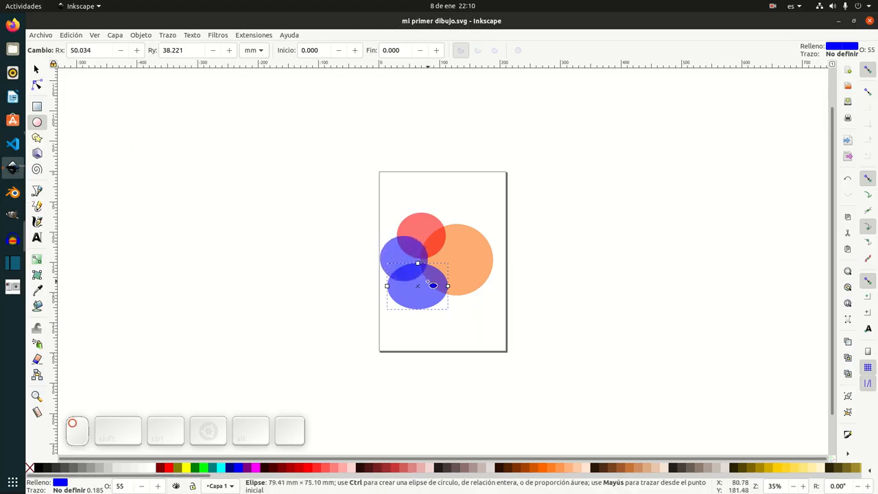
{"action": "left_click", "coordinate": [327, 467]}
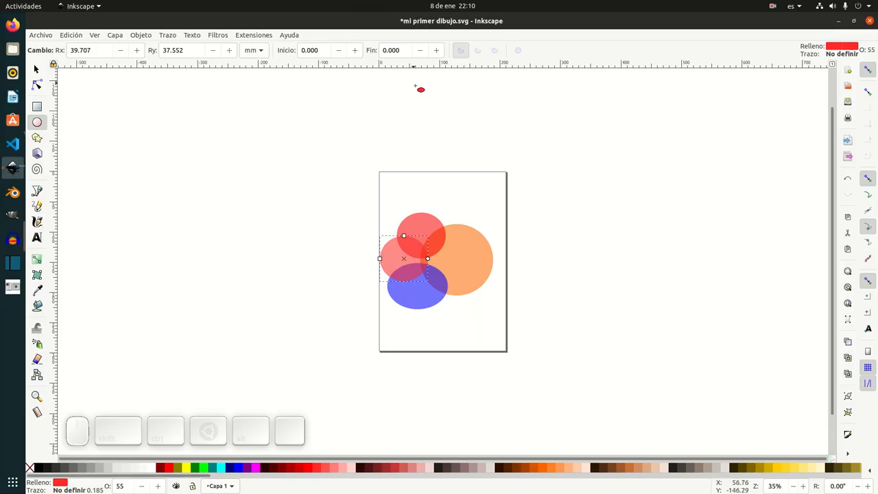
{"action": "left_click", "coordinate": [870, 22]}
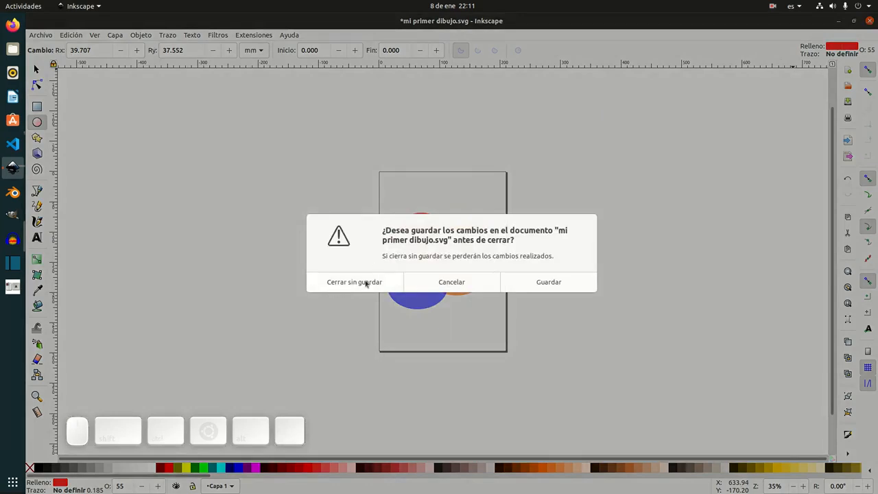
{"action": "left_click", "coordinate": [345, 287]}
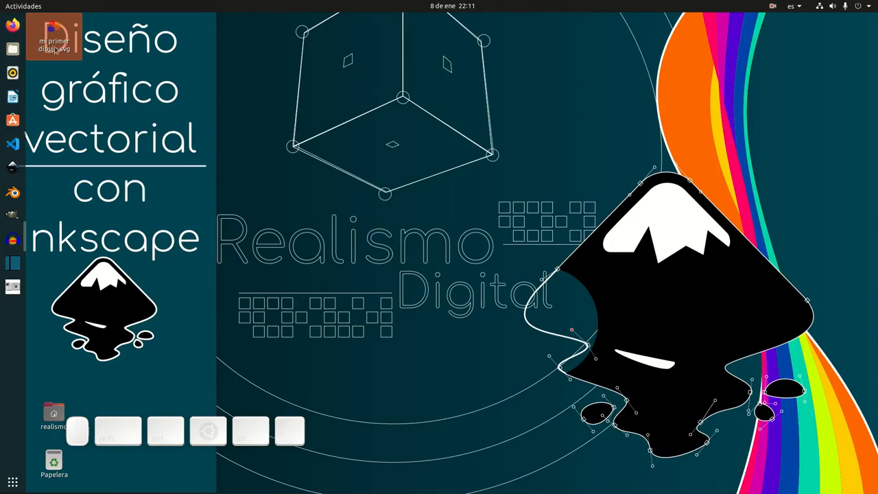
View "mi primer dibujo.svg" from the desktop in the image viewer and close the viewer.
{"action": "double_click", "coordinate": [49, 34]}
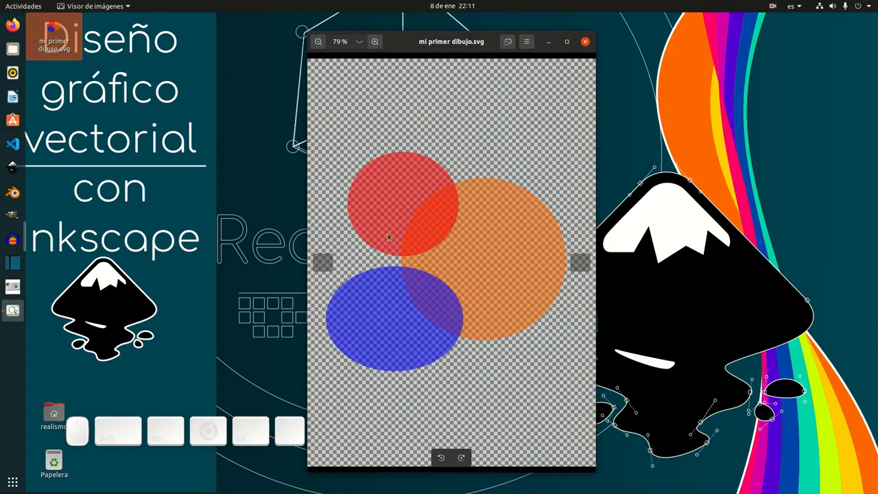
{"action": "left_click", "coordinate": [585, 41]}
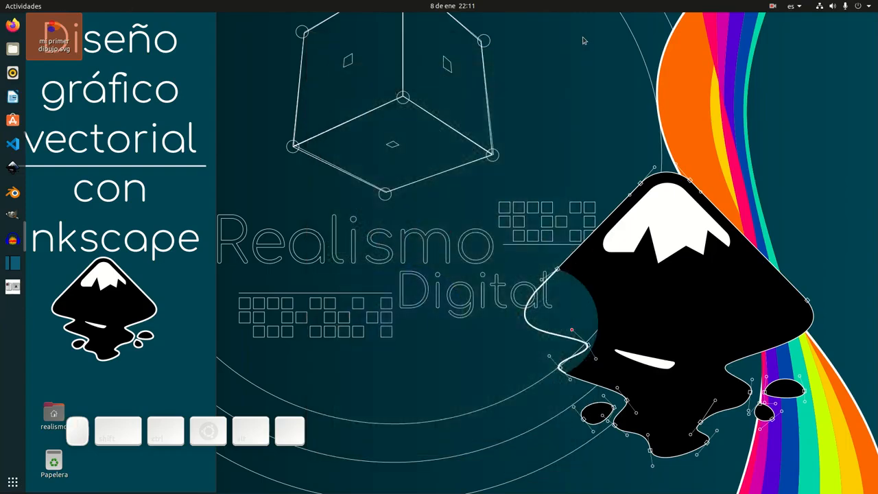
Launch Inkscape and open "mi primer dibujo.svg" from the Escritorio folder.
{"action": "left_click", "coordinate": [12, 168]}
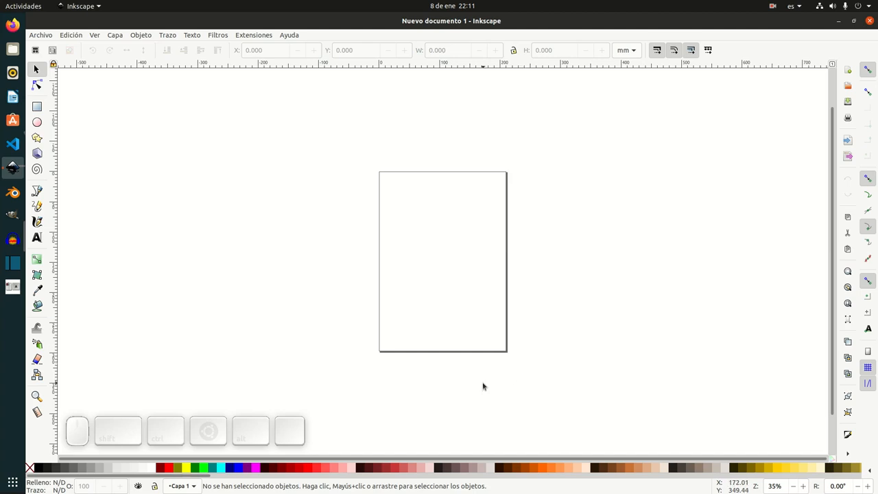
{"action": "left_click", "coordinate": [42, 37]}
{"action": "left_click", "coordinate": [55, 69]}
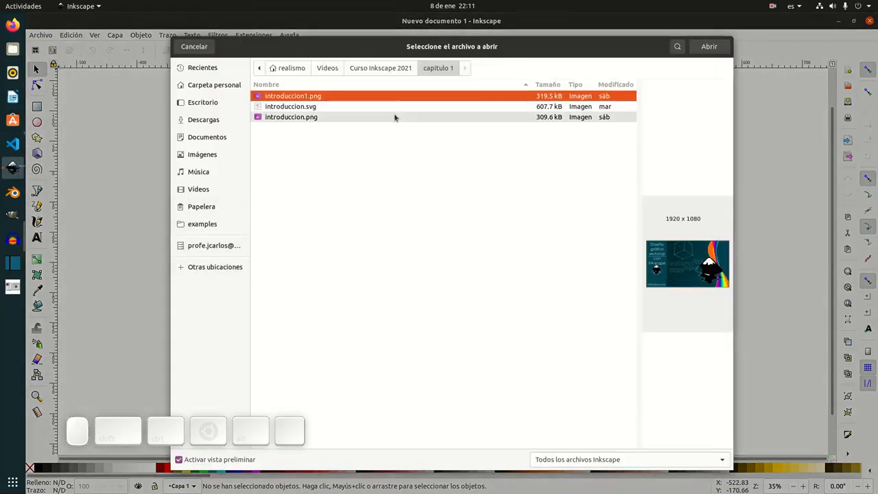
{"action": "left_click", "coordinate": [227, 103]}
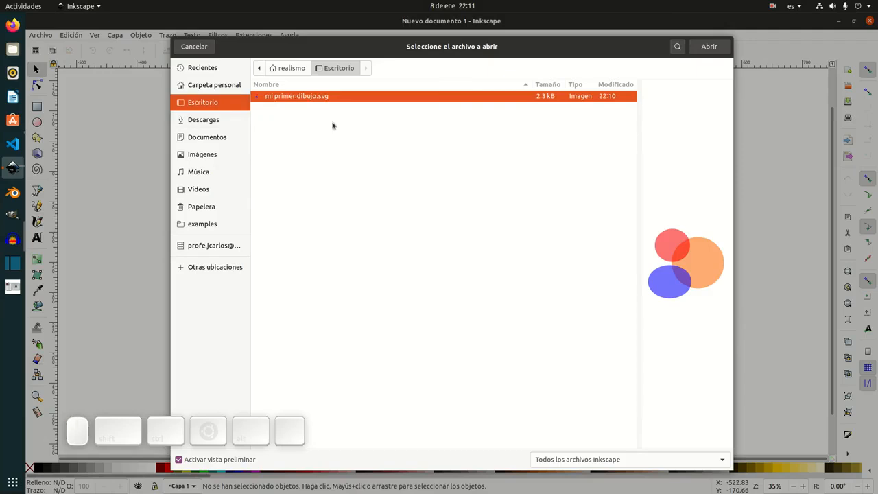
{"action": "left_click", "coordinate": [710, 48]}
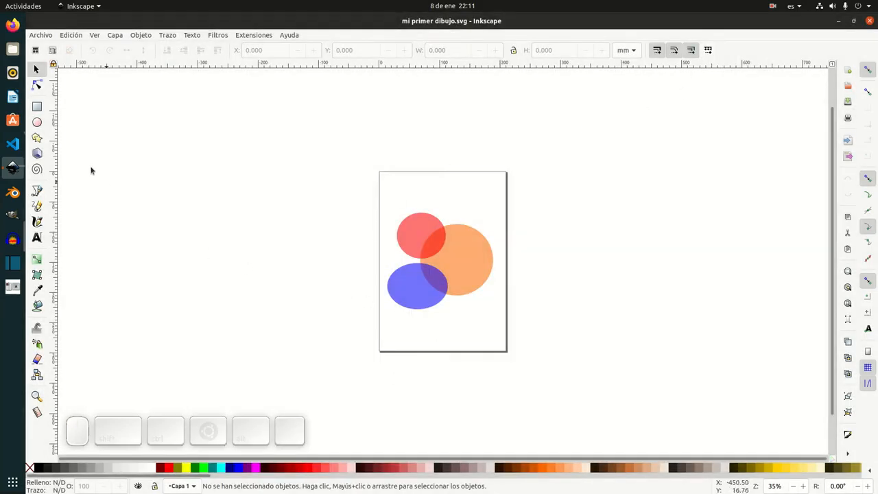
Open "mi primer dibujo.svg" again from the recent documents and check the open Inkscape windows.
{"action": "left_click", "coordinate": [40, 35]}
{"action": "mouse_move", "coordinate": [79, 84]}
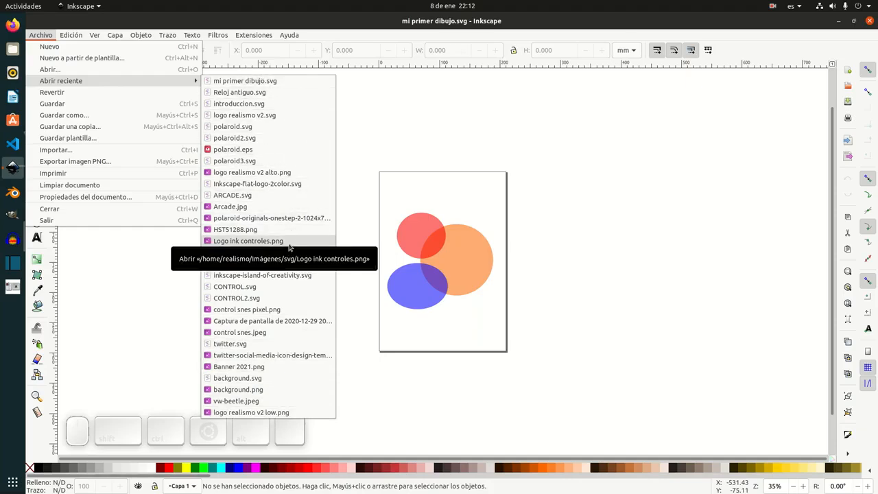
{"action": "left_click", "coordinate": [267, 81]}
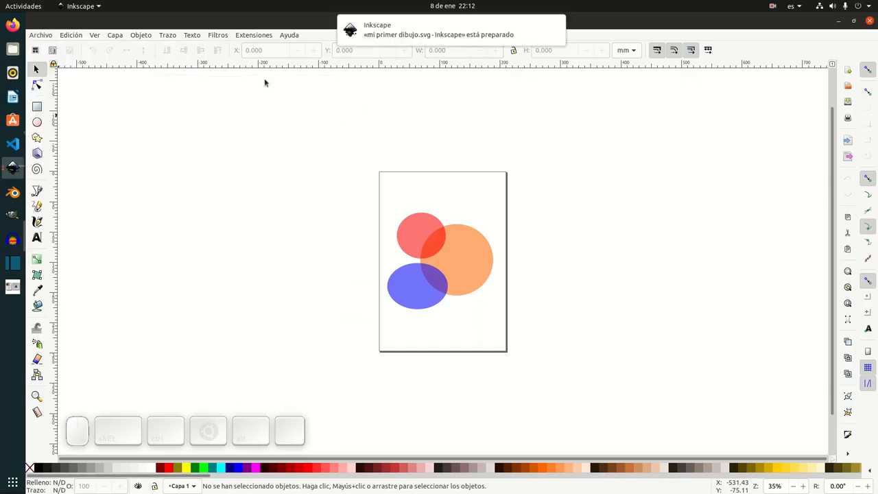
{"action": "left_click", "coordinate": [12, 168]}
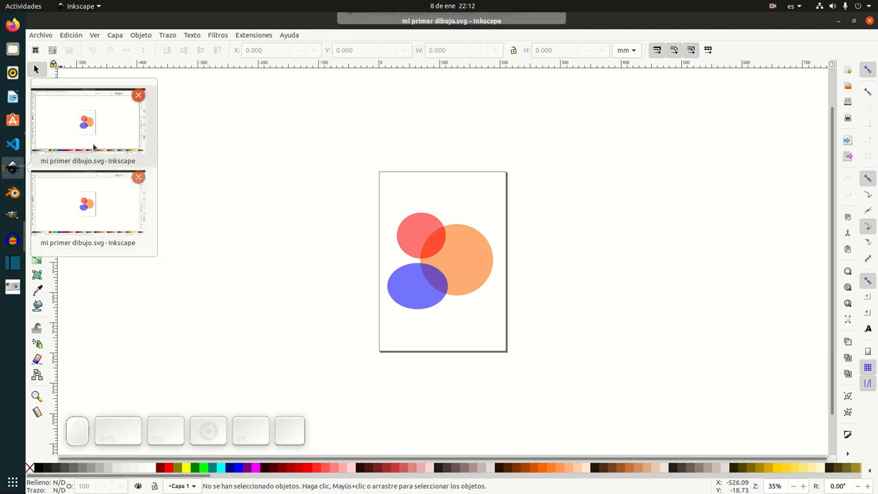
{"action": "left_click", "coordinate": [327, 250]}
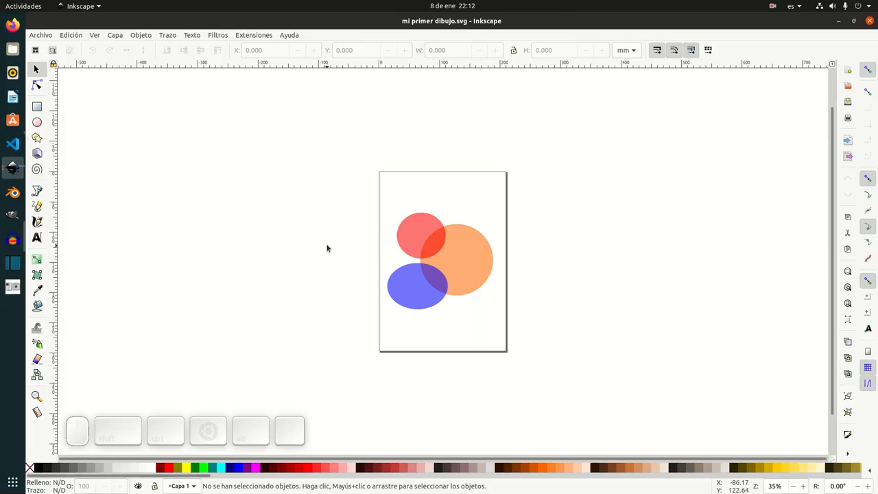
{"action": "left_click", "coordinate": [42, 37]}
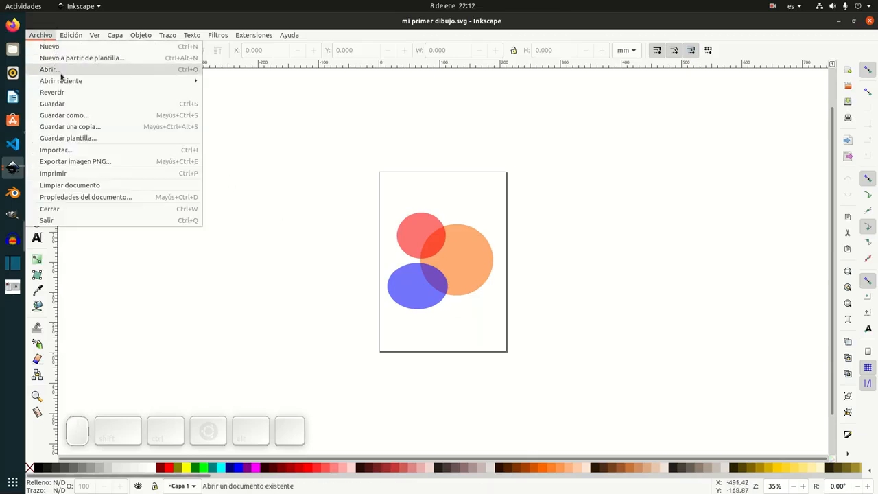
{"action": "mouse_move", "coordinate": [149, 83]}
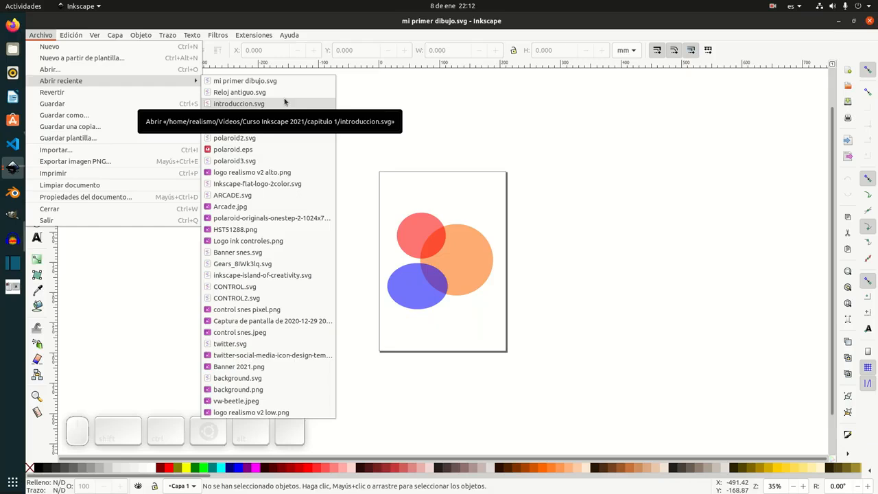
{"action": "left_click", "coordinate": [146, 302]}
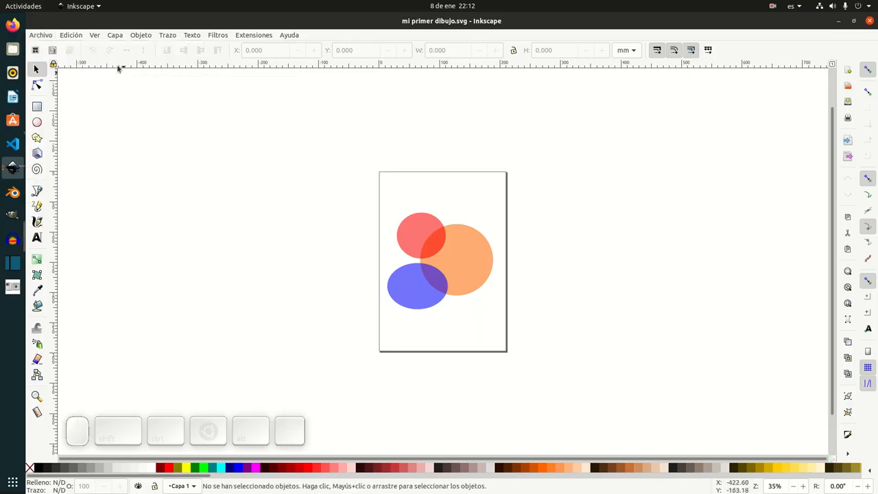
{"action": "left_click", "coordinate": [31, 37]}
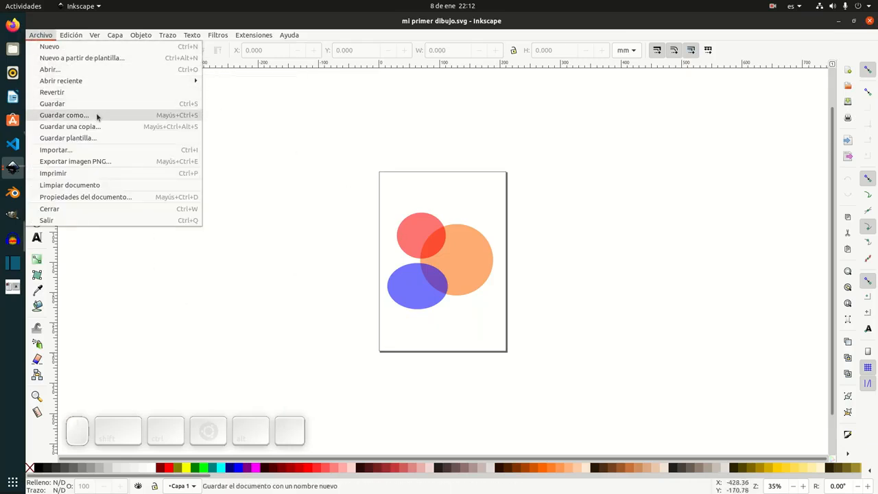
{"action": "left_click", "coordinate": [426, 125]}
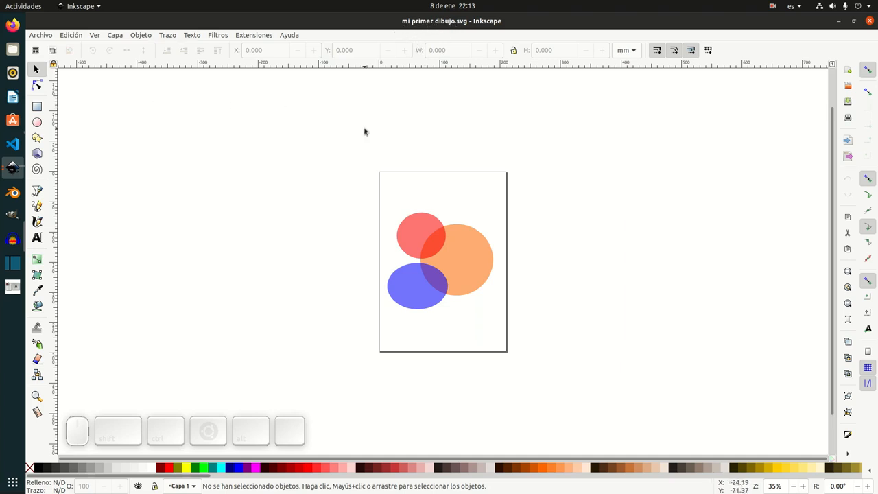
Save the document under the new name "mi primer dibujo2.svg" in the Escritorio folder.
{"action": "left_click", "coordinate": [41, 35]}
{"action": "left_click", "coordinate": [83, 114]}
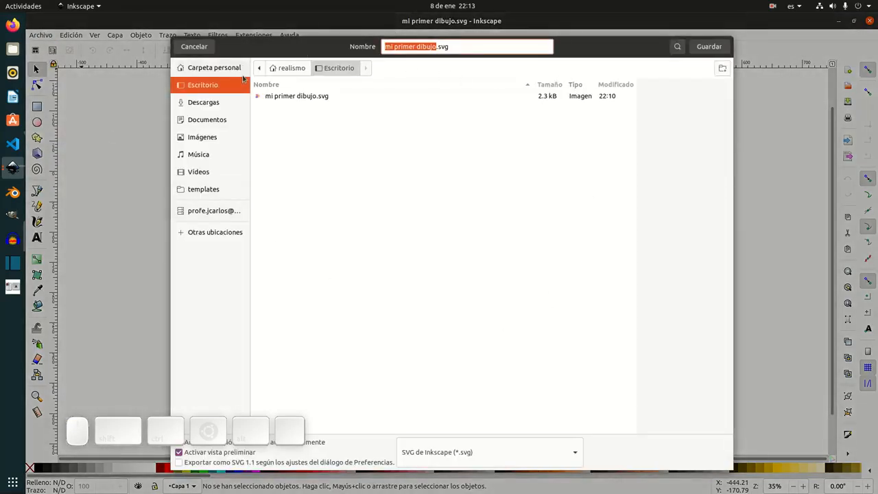
{"action": "left_click", "coordinate": [436, 46]}
{"action": "type", "text": "2"}
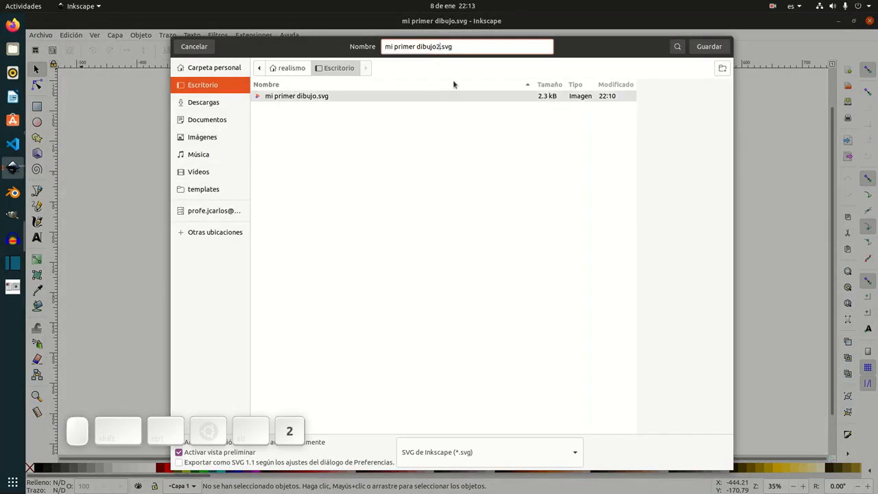
{"action": "left_click", "coordinate": [701, 51]}
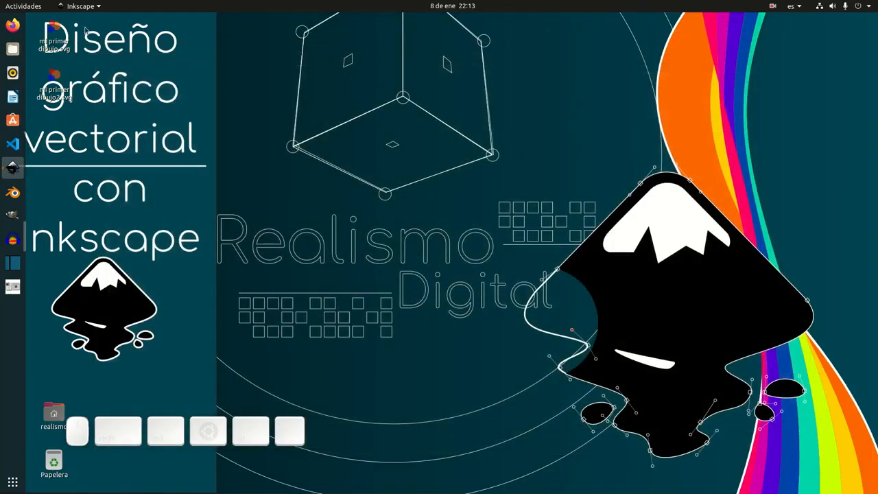
View "mi primer dibujo2.svg" and "mi primer dibujo.svg" in the image viewer, close it and return to Inkscape.
{"action": "double_click", "coordinate": [53, 86]}
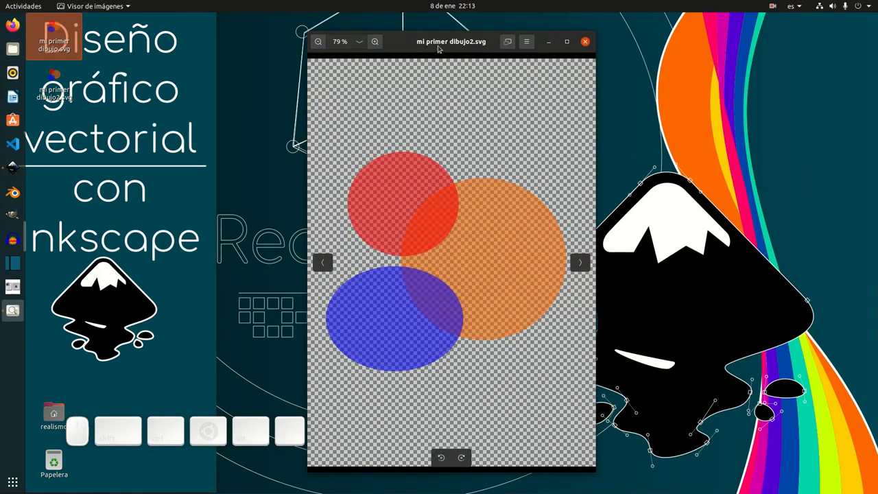
{"action": "left_click", "coordinate": [322, 262]}
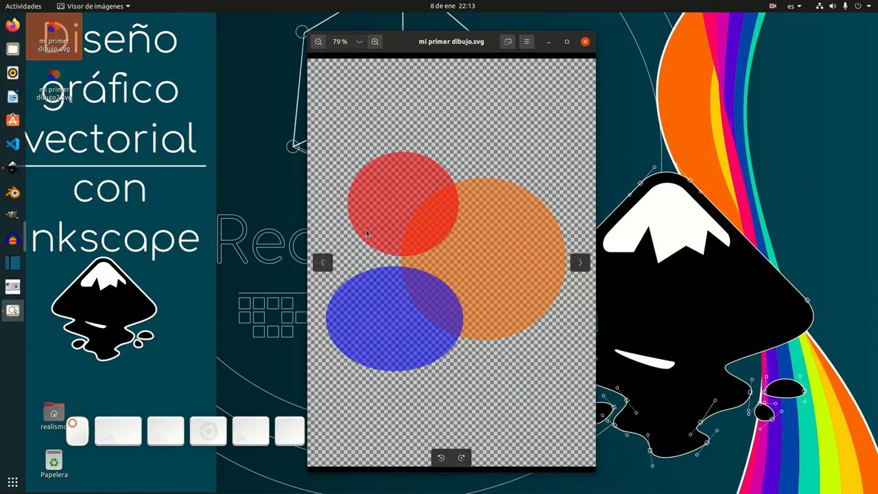
{"action": "left_click", "coordinate": [585, 42]}
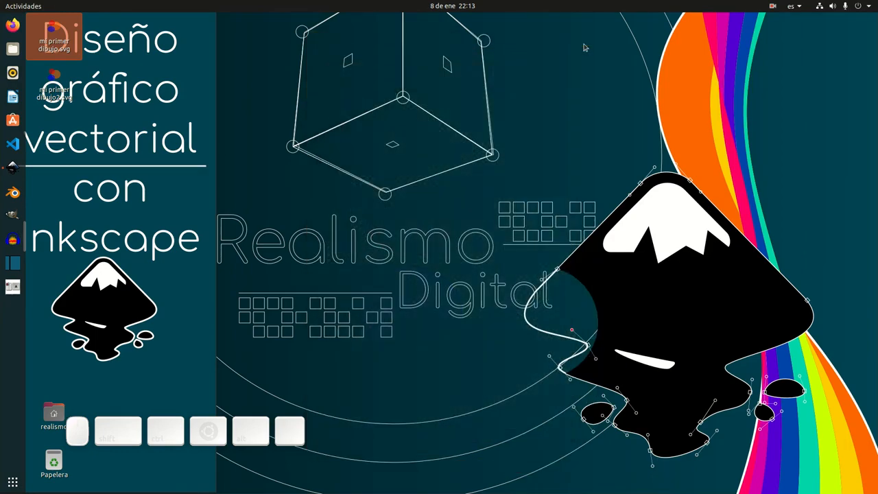
{"action": "left_click", "coordinate": [12, 169]}
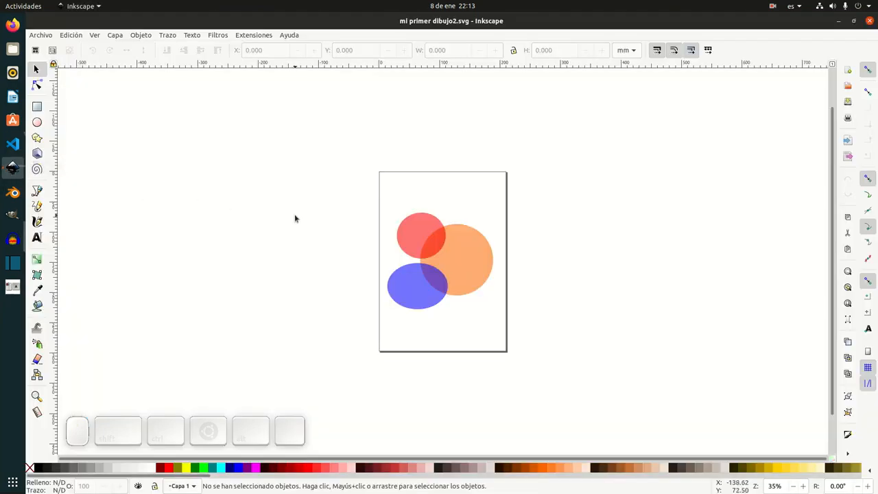
Save a copy of the document as "mi primer dibujo2.1.svg" in the Escritorio folder.
{"action": "left_click", "coordinate": [39, 36]}
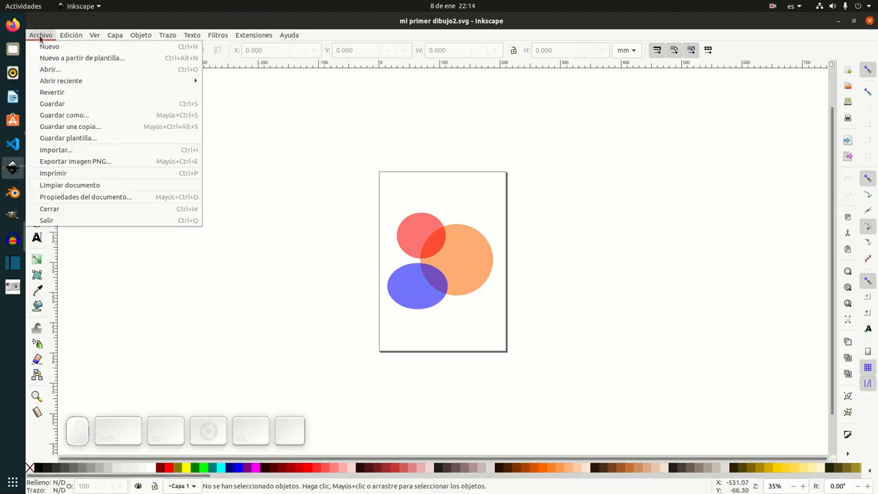
{"action": "left_click", "coordinate": [77, 127]}
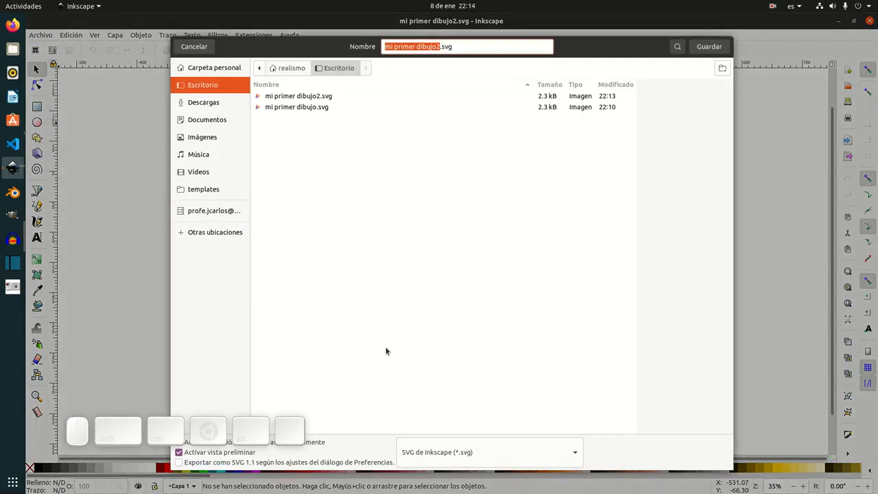
{"action": "left_click", "coordinate": [440, 47]}
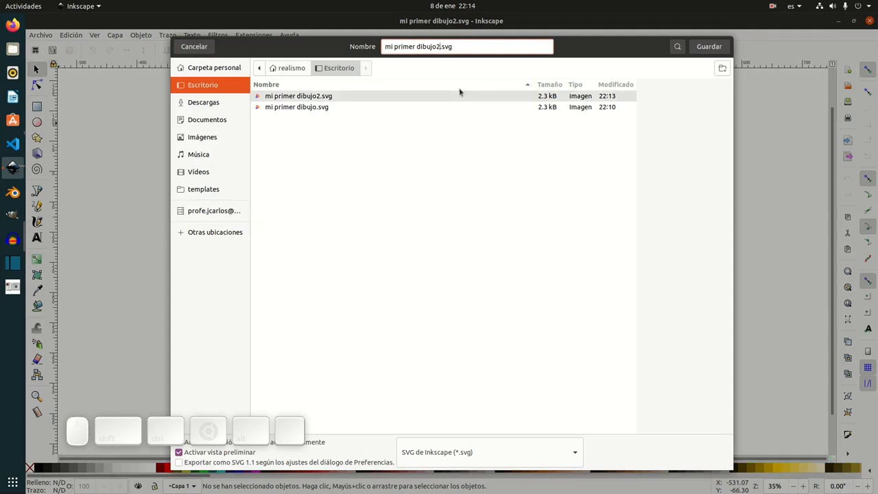
{"action": "type", "text": ".1"}
{"action": "left_click", "coordinate": [708, 48]}
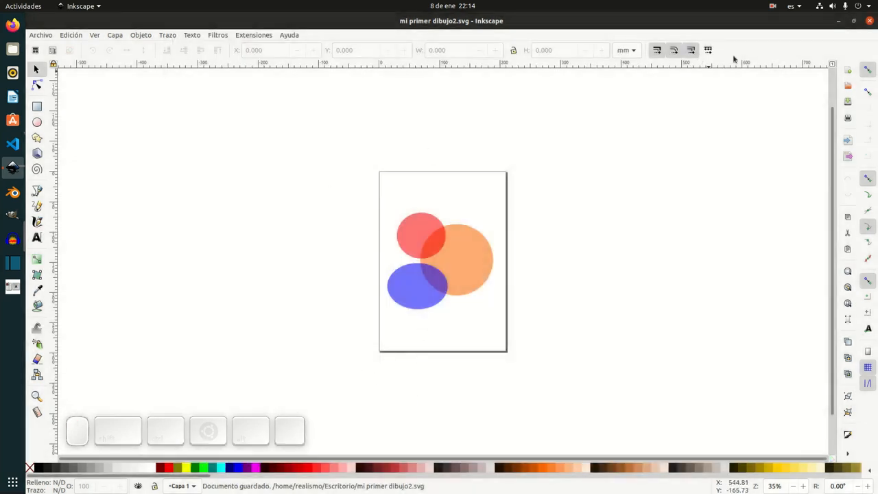
{"action": "left_click", "coordinate": [870, 20]}
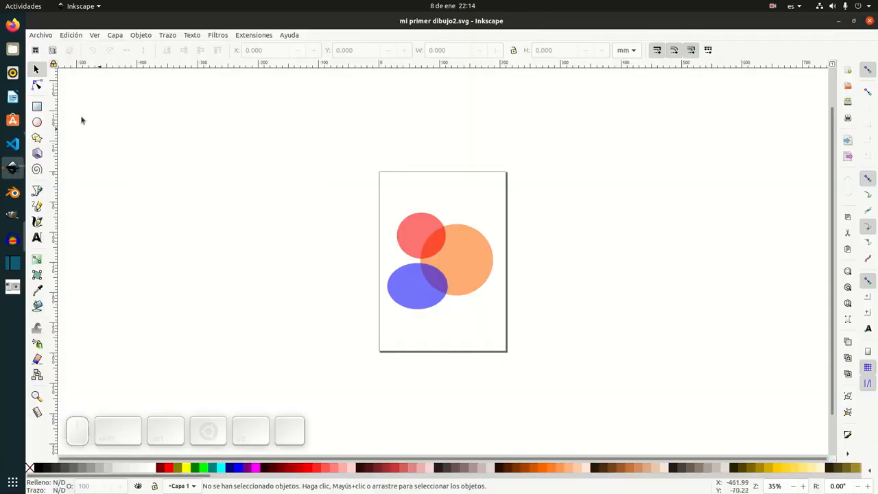
{"action": "left_click", "coordinate": [41, 35]}
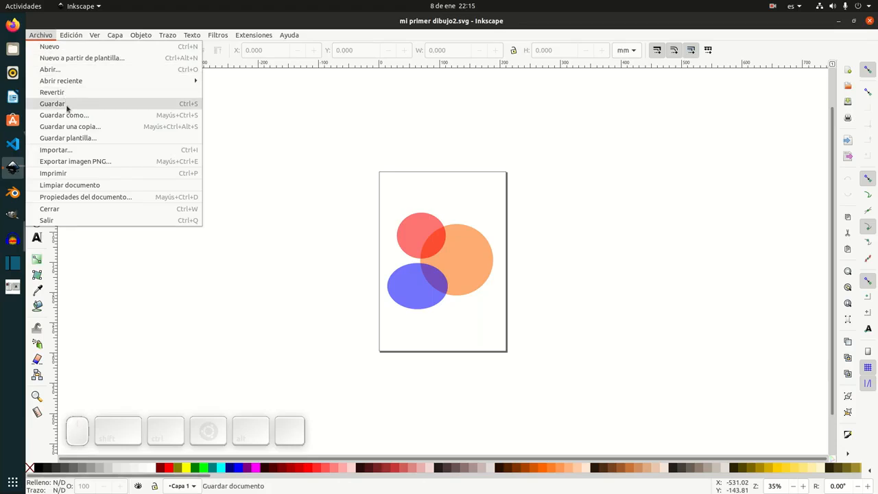
{"action": "left_click", "coordinate": [566, 202]}
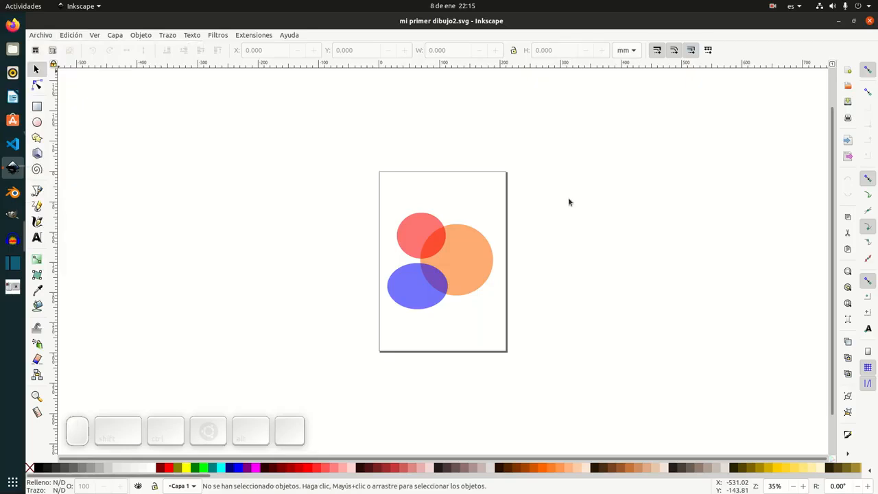
Draw a light red ellipse with radii of about 58 by 50 mm across the page's left edge, overlapping the red and blue ones, and save the document.
{"action": "key", "text": "ctrl"}
{"action": "key", "text": "ctrl+s"}
{"action": "left_click", "coordinate": [37, 122]}
{"action": "left_click_drag", "start_coordinate": [365, 226], "coordinate": [437, 287]}
{"action": "key", "text": "ctrl"}
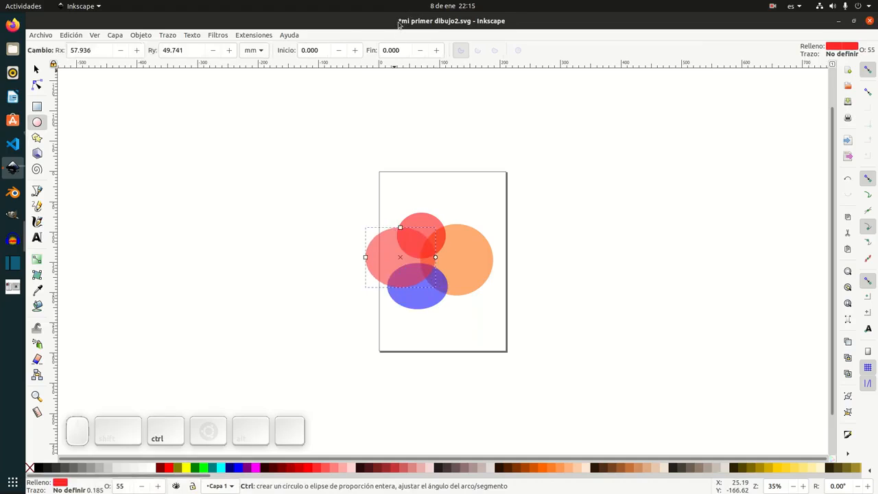
{"action": "key", "text": "ctrl+s"}
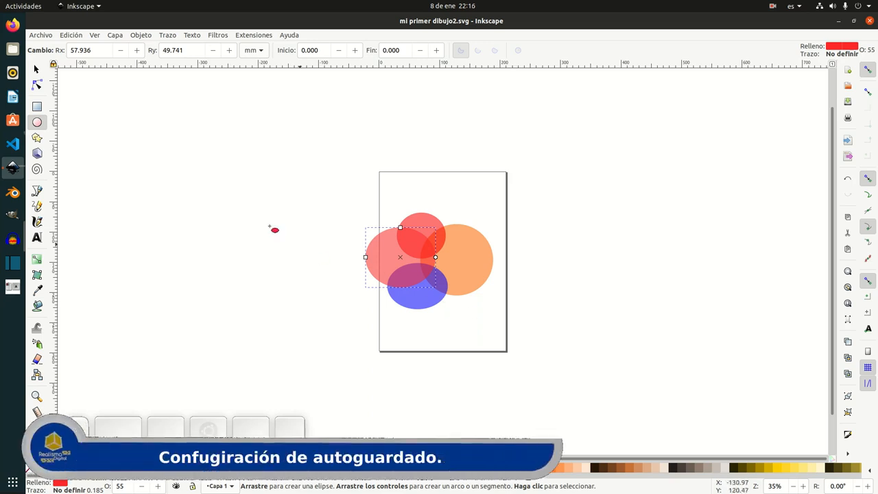
Open the Autoguardado settings under Entrada/Salida in the preferences and select the autosave directory path.
{"action": "left_click", "coordinate": [36, 69]}
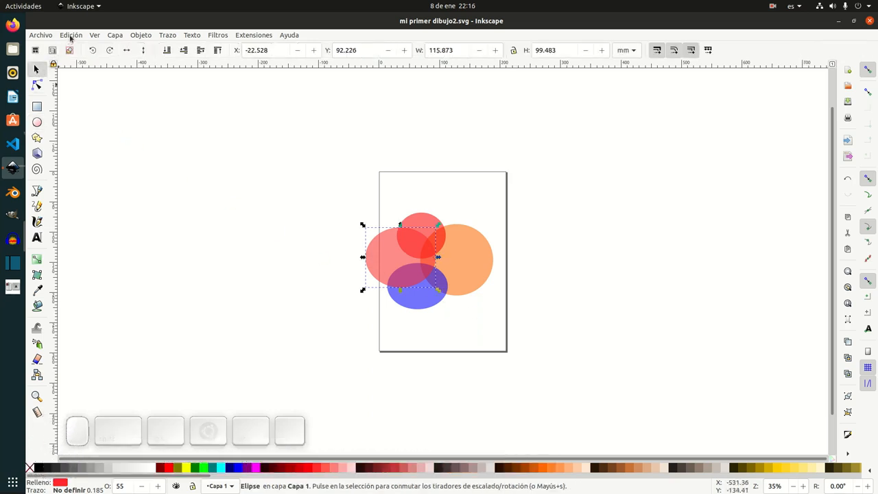
{"action": "left_click", "coordinate": [70, 35]}
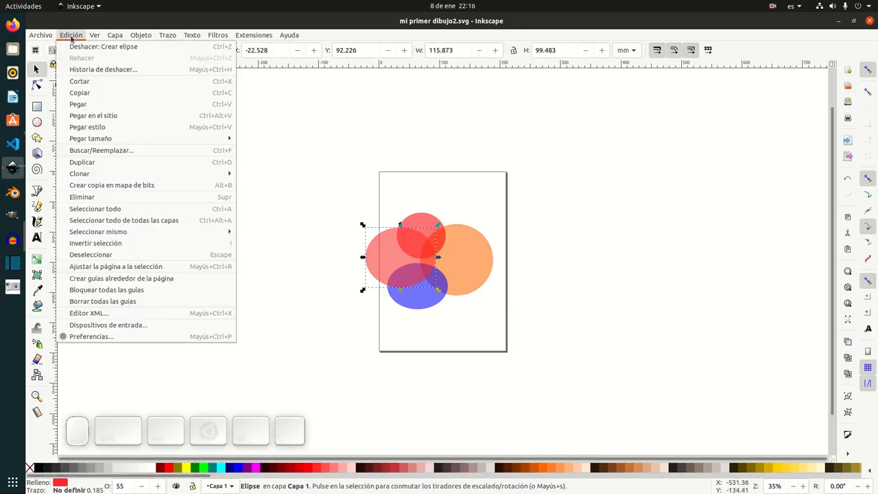
{"action": "left_click", "coordinate": [130, 336]}
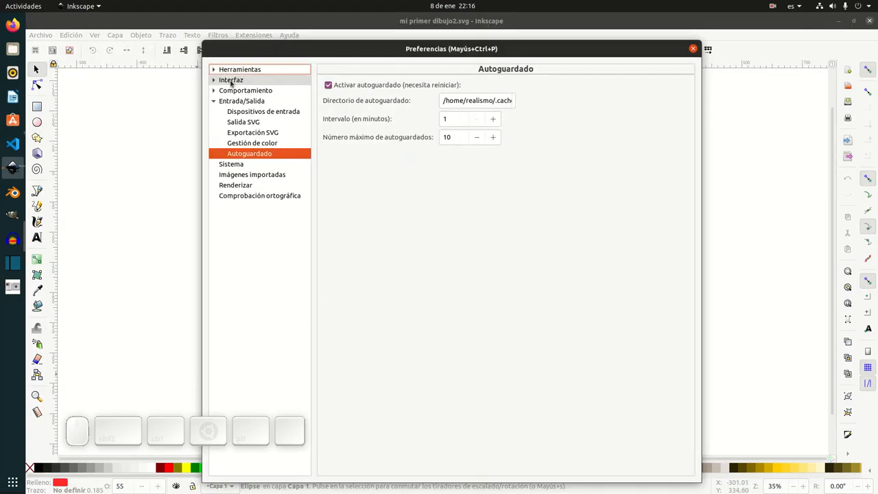
{"action": "left_click", "coordinate": [214, 101]}
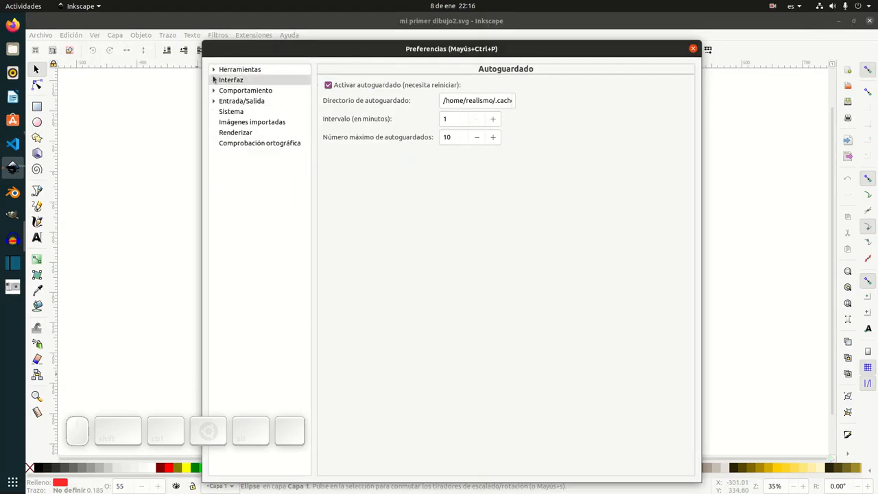
{"action": "left_click", "coordinate": [213, 102]}
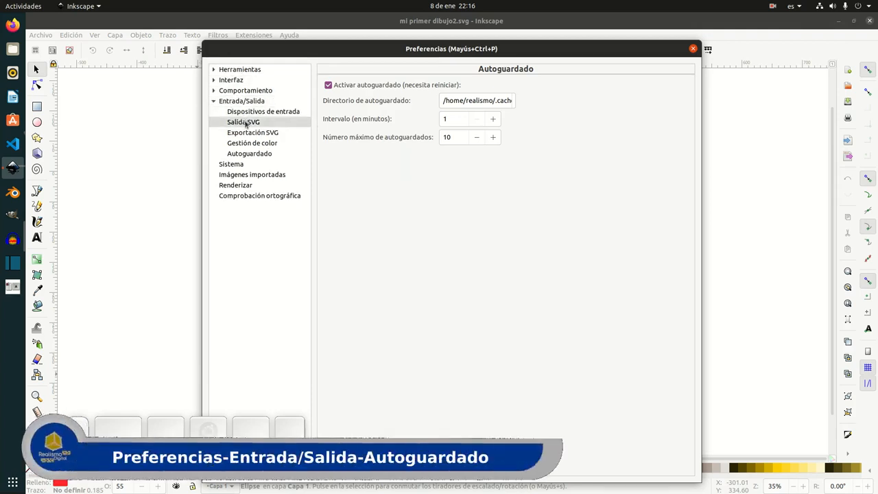
{"action": "left_click", "coordinate": [257, 155]}
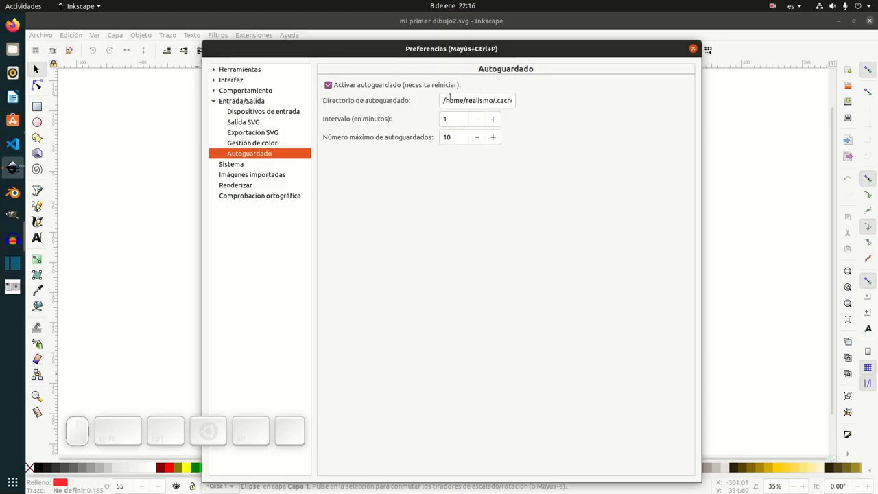
{"action": "left_click_drag", "start_coordinate": [444, 99], "coordinate": [543, 111]}
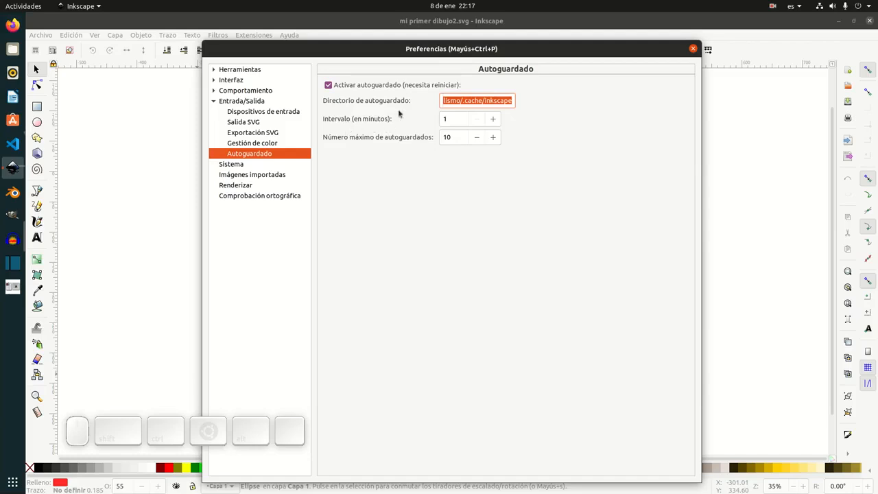
Set the autosave interval to 3 minutes.
{"action": "key", "text": "Tab"}
{"action": "type", "text": "10"}
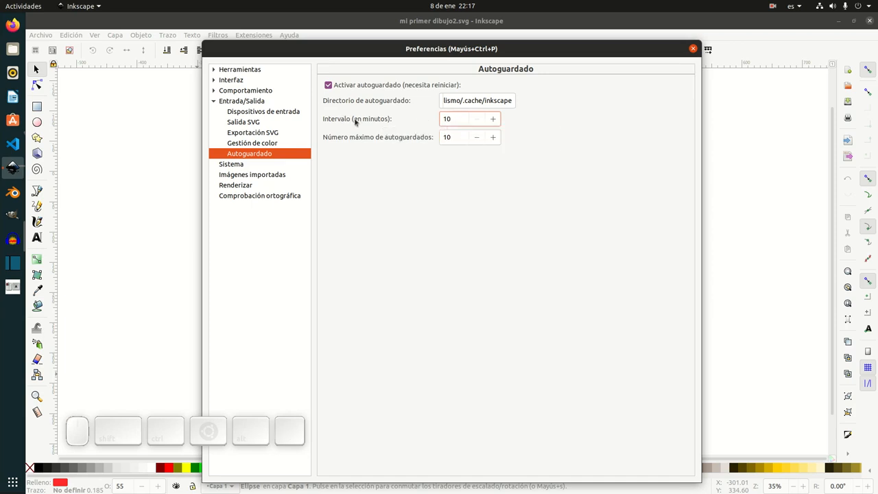
{"action": "left_click", "coordinate": [462, 119]}
{"action": "key", "text": "BackSpace"}
{"action": "key", "text": "BackSpace"}
{"action": "type", "text": "5"}
{"action": "key", "text": "BackSpace"}
{"action": "type", "text": "3"}
Set the maximum number of autosaves to 10 and close the preferences.
{"action": "left_click", "coordinate": [455, 138]}
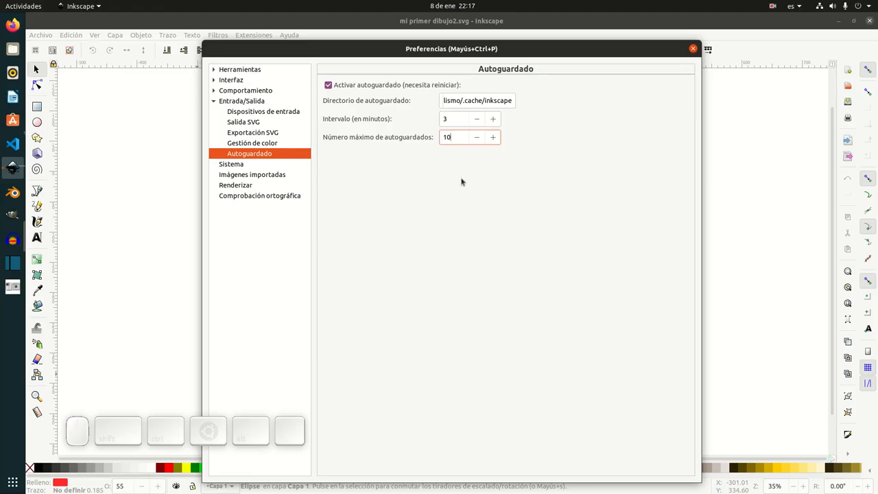
{"action": "type", "text": "0"}
{"action": "key", "text": "BackSpace"}
{"action": "left_click", "coordinate": [692, 49]}
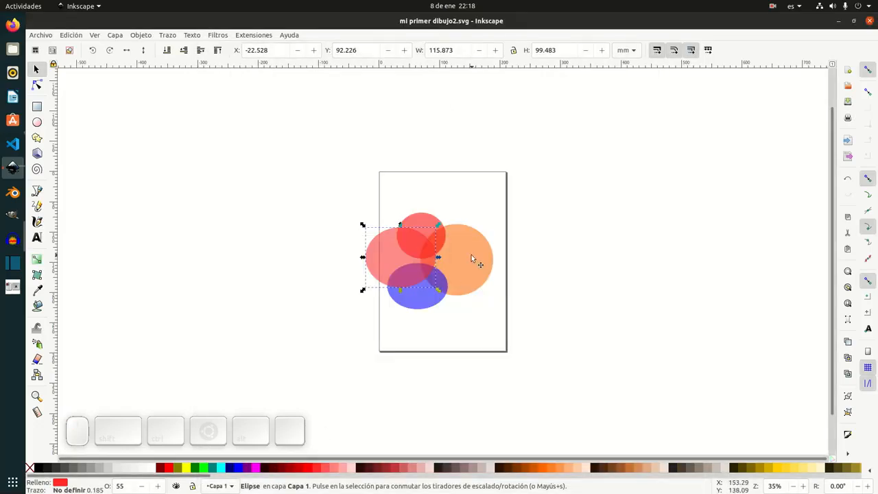
Reopen the preferences to check the autosave directory, and close them again.
{"action": "left_click", "coordinate": [71, 36]}
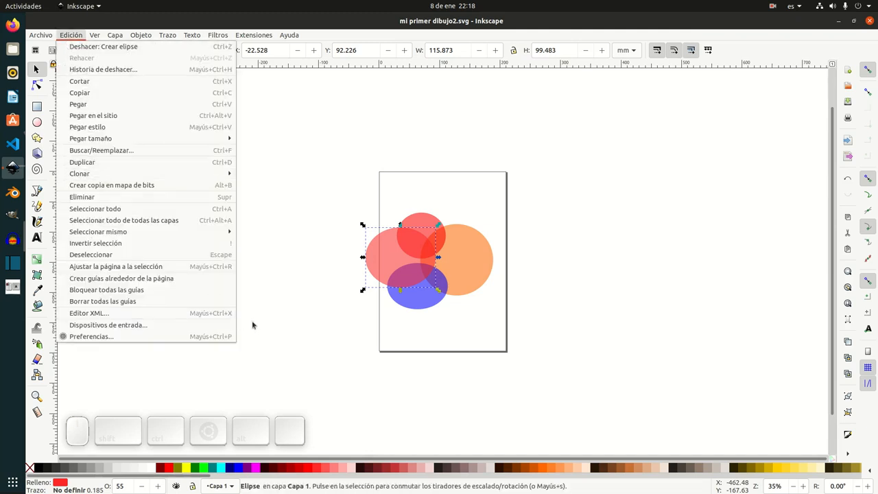
{"action": "left_click", "coordinate": [148, 337]}
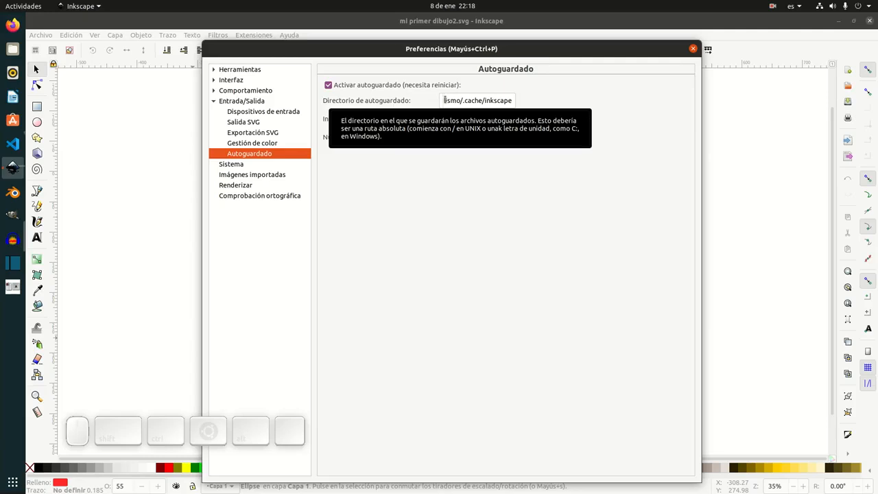
{"action": "left_click", "coordinate": [693, 50]}
{"action": "left_click", "coordinate": [41, 35]}
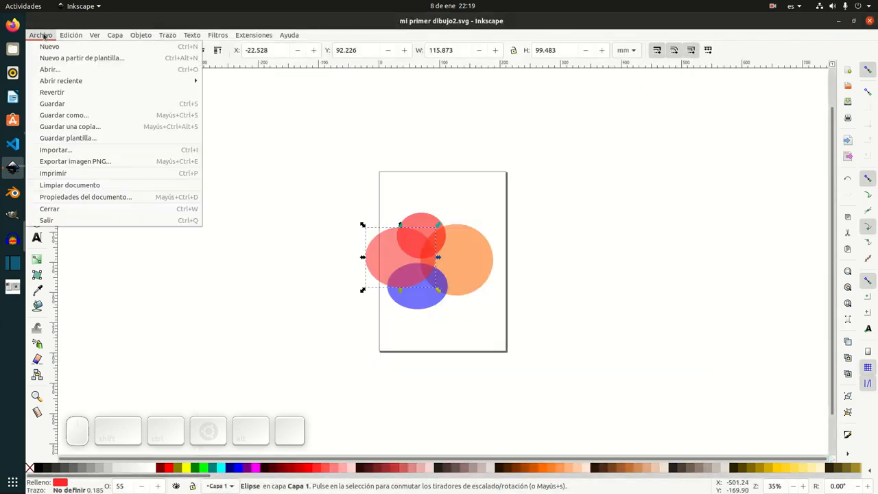
{"action": "left_click", "coordinate": [304, 323]}
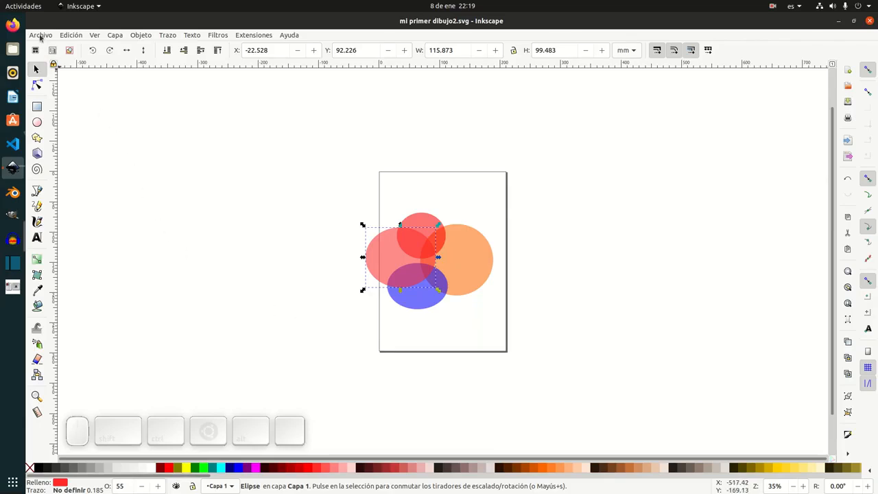
Draw a light red ellipse with radii of about 51 by 43 mm at the page's upper-left edge, and start closing the document but cancel.
{"action": "left_click", "coordinate": [37, 122]}
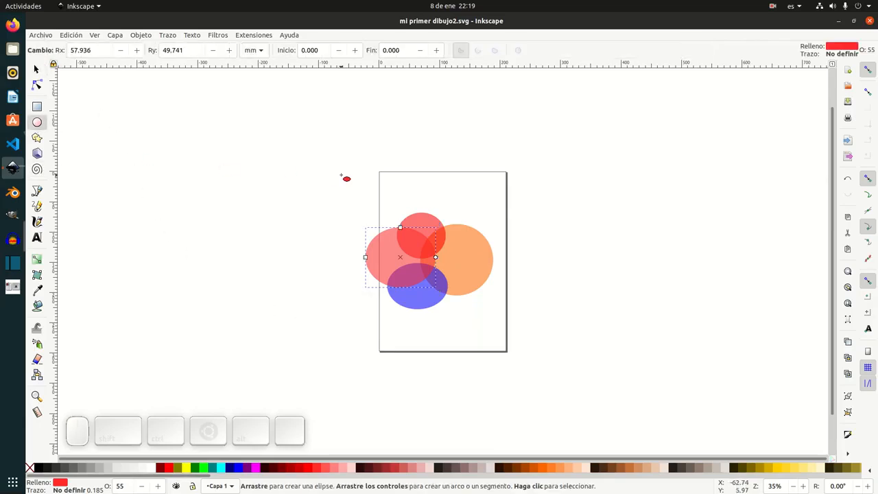
{"action": "left_click_drag", "start_coordinate": [341, 176], "coordinate": [404, 228]}
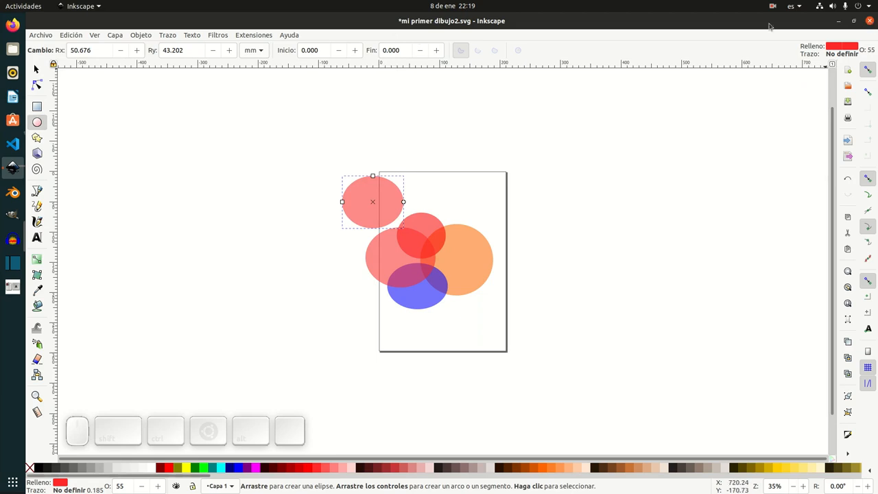
{"action": "left_click", "coordinate": [41, 35]}
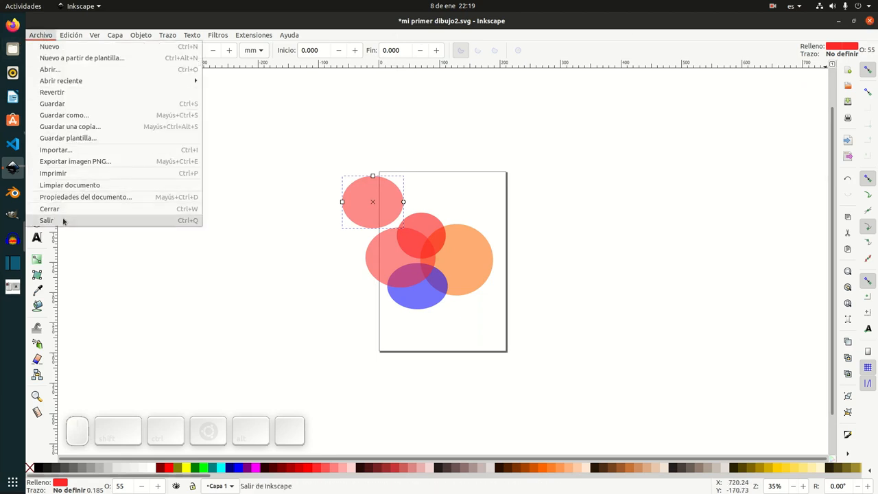
{"action": "left_click", "coordinate": [869, 22]}
{"action": "left_click", "coordinate": [869, 22]}
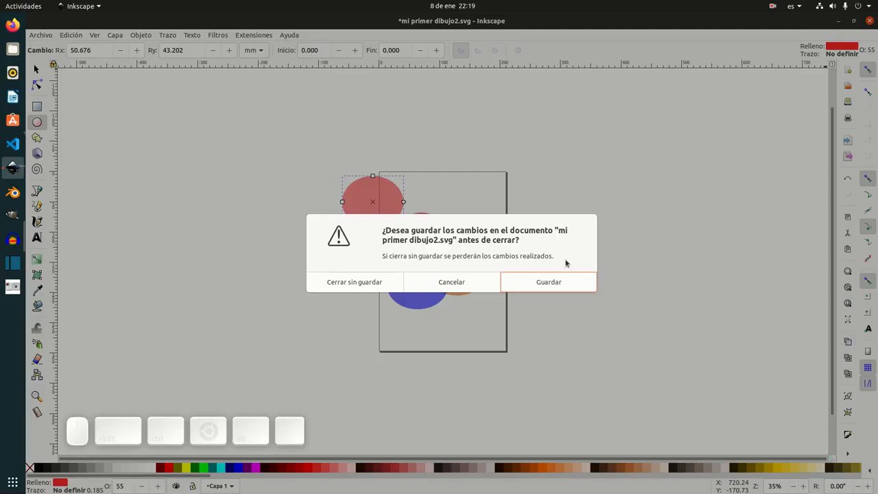
{"action": "left_click", "coordinate": [430, 286]}
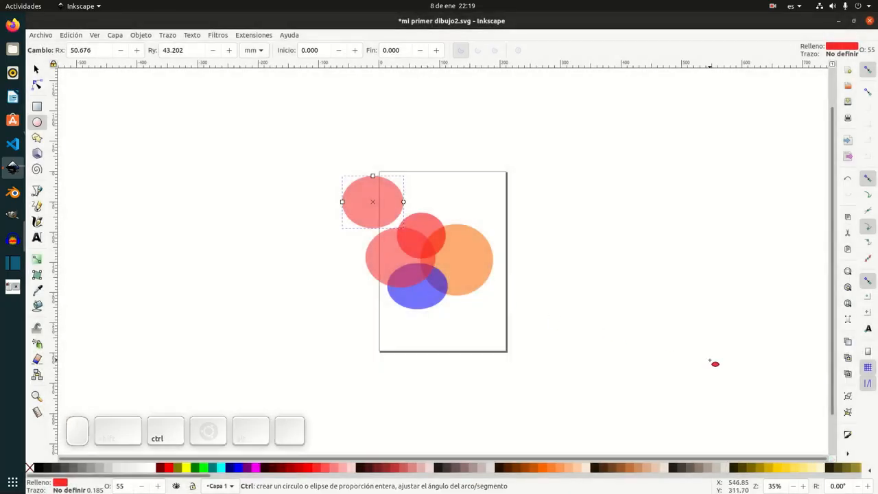
Undo the last drawn ellipse and close the document "mi primer dibujo2.svg".
{"action": "key", "text": "ctrl+z"}
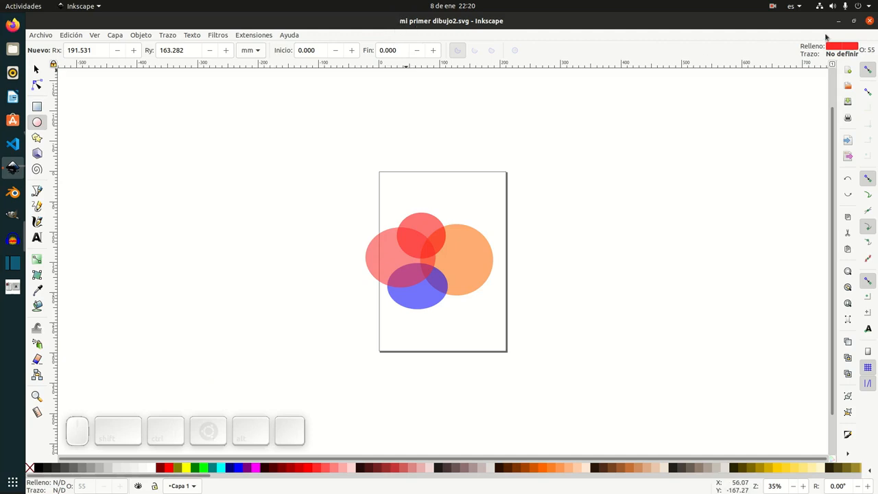
{"action": "left_click", "coordinate": [870, 20]}
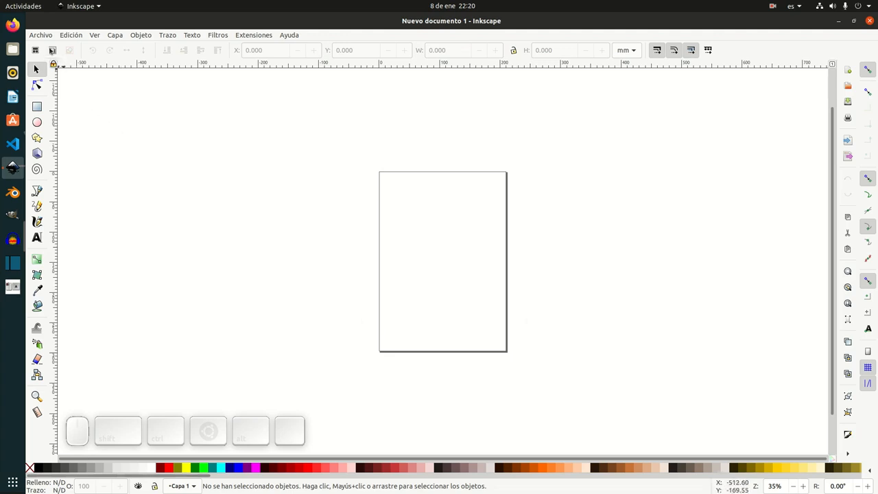
Open the new document's properties and look through the guide, grid, page size and display unit settings, keeping mm.
{"action": "left_click", "coordinate": [43, 37]}
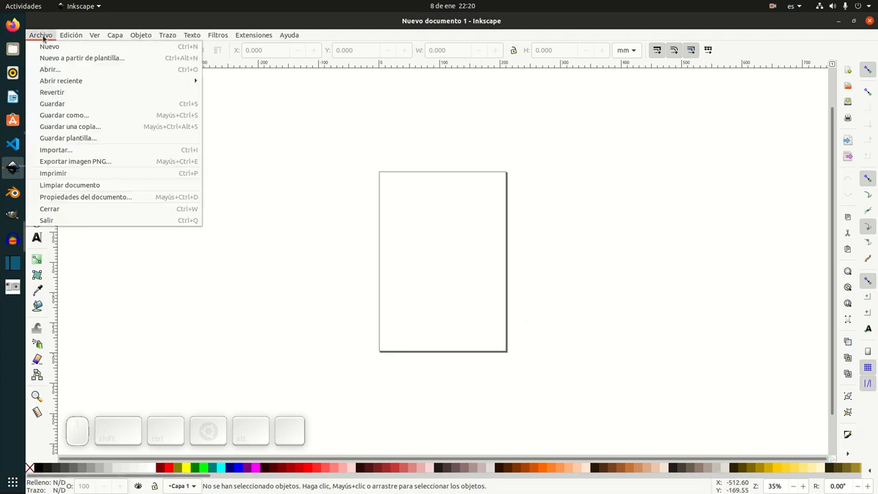
{"action": "left_click", "coordinate": [87, 199]}
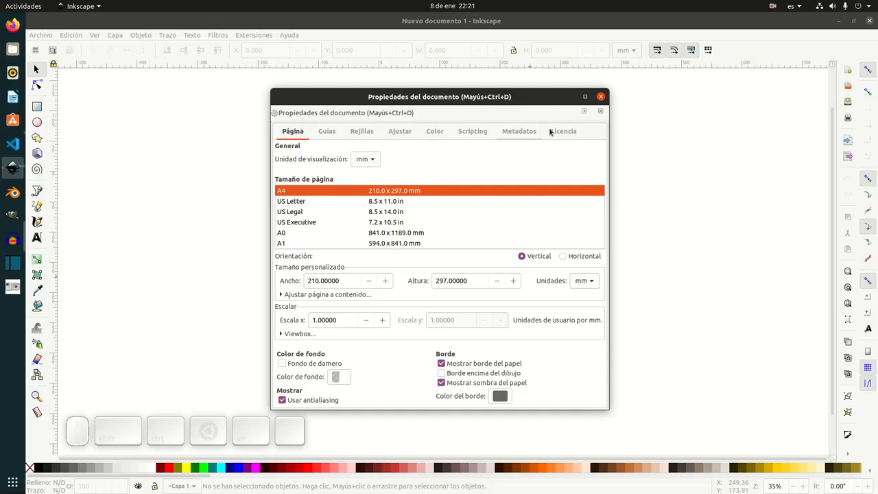
{"action": "left_click", "coordinate": [328, 138]}
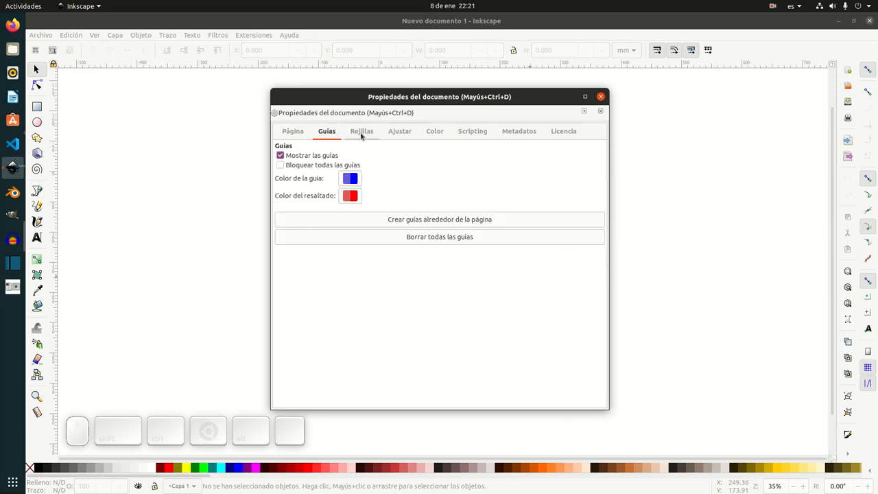
{"action": "left_click", "coordinate": [363, 133]}
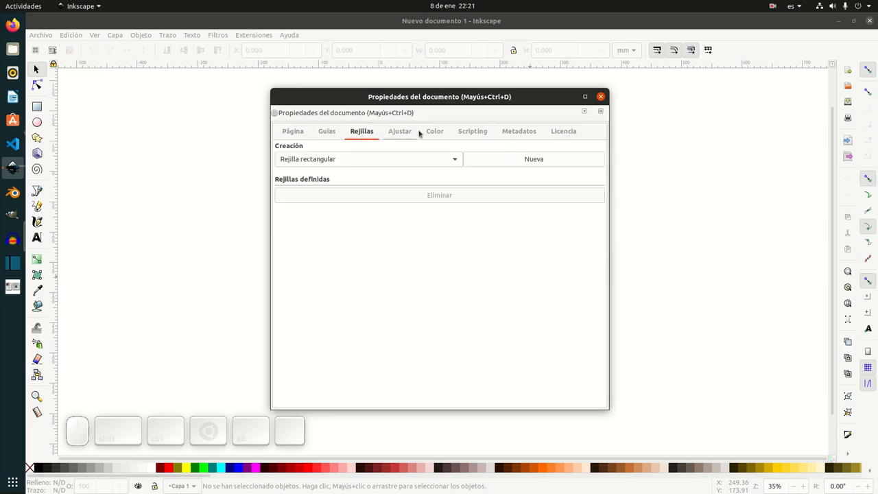
{"action": "left_click", "coordinate": [293, 132]}
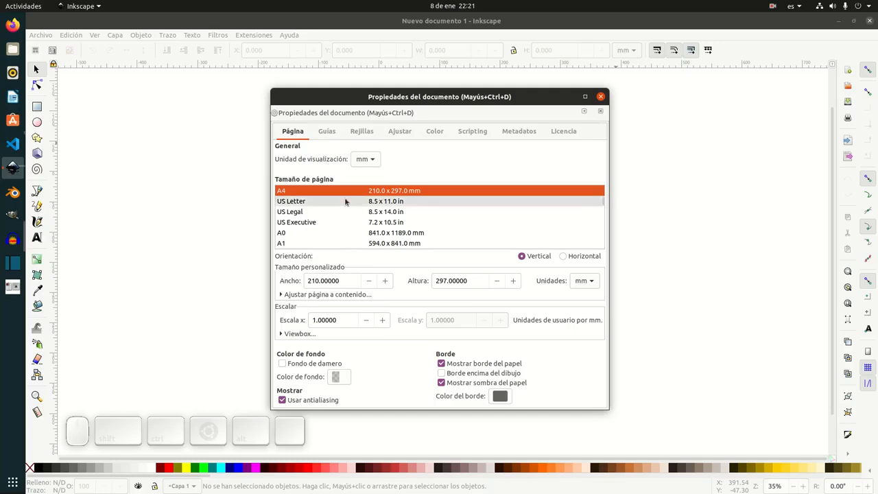
{"action": "scroll", "coordinate": [345, 203], "scroll_direction": "down", "scroll_amount": 1}
{"action": "scroll", "coordinate": [345, 202], "scroll_direction": "up", "scroll_amount": 1}
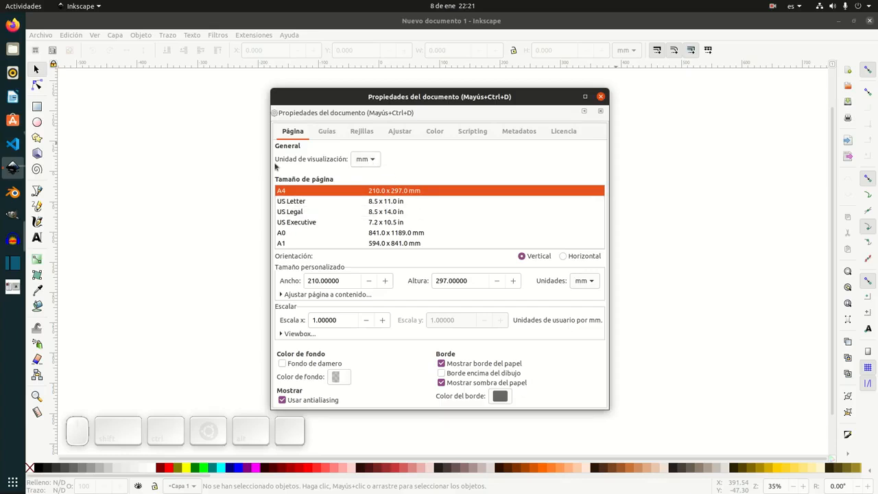
{"action": "left_click", "coordinate": [372, 160]}
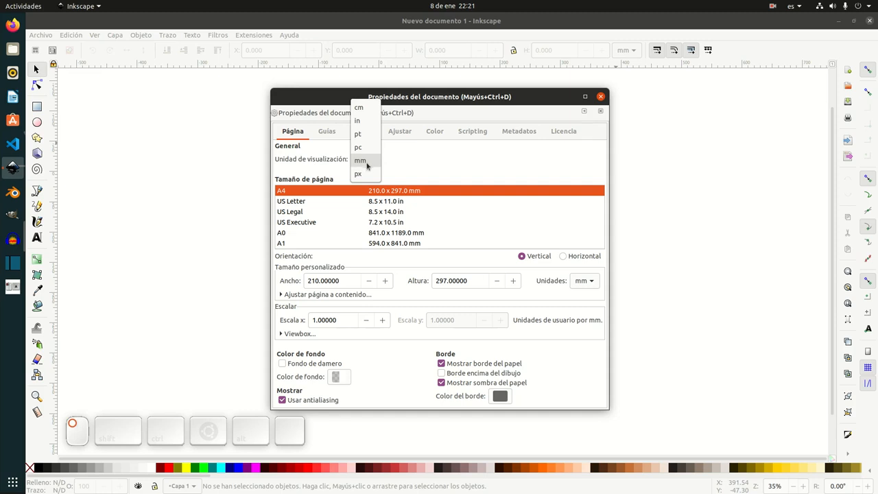
{"action": "left_click", "coordinate": [367, 163]}
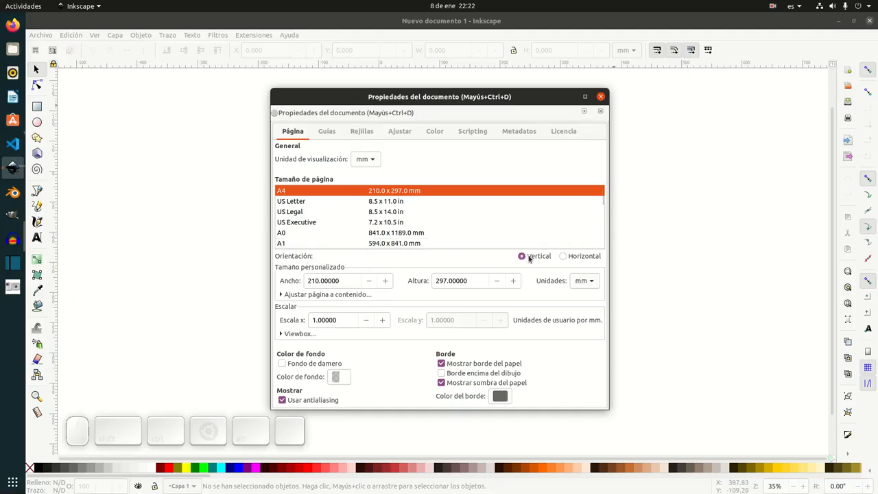
Shift the page view aside and reopen the document properties, placing their window beside the page.
{"action": "left_click_drag", "start_coordinate": [429, 99], "coordinate": [645, 117]}
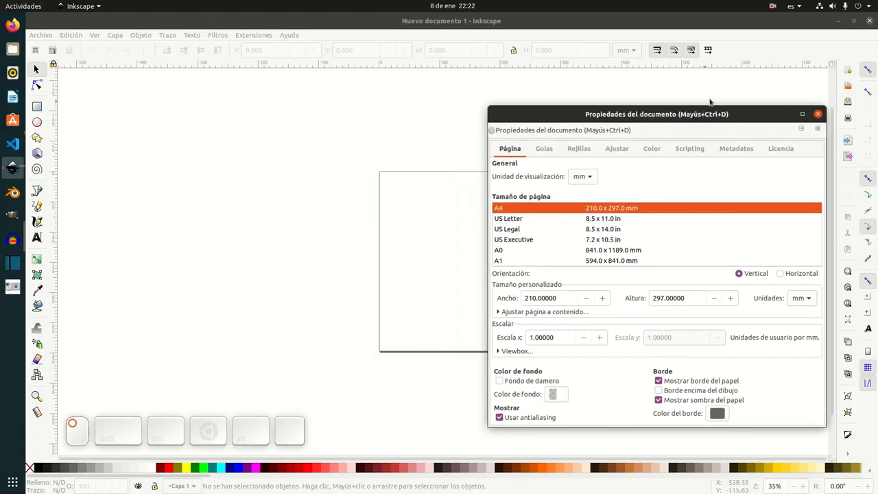
{"action": "left_click", "coordinate": [818, 114]}
{"action": "key", "text": "shift"}
{"action": "scroll", "coordinate": [352, 302], "scroll_direction": "right", "scroll_amount": 6}
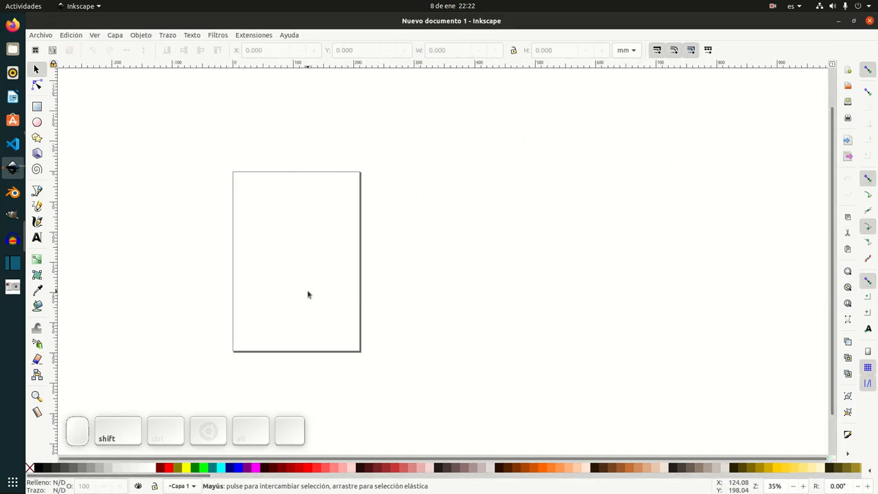
{"action": "left_click", "coordinate": [39, 35]}
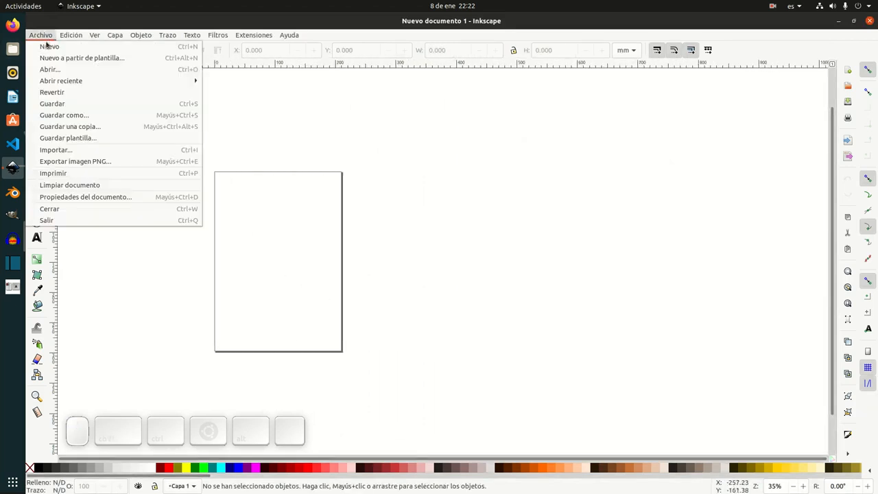
{"action": "left_click", "coordinate": [85, 196]}
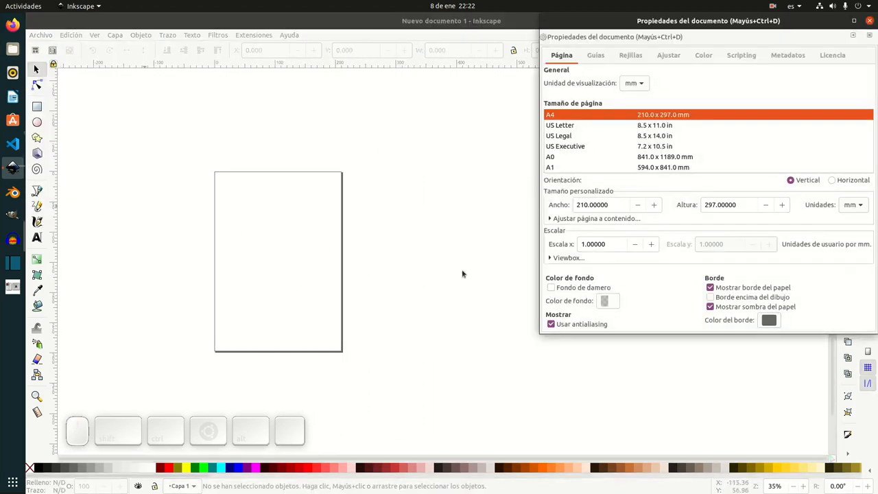
{"action": "left_click_drag", "start_coordinate": [657, 35], "coordinate": [615, 107]}
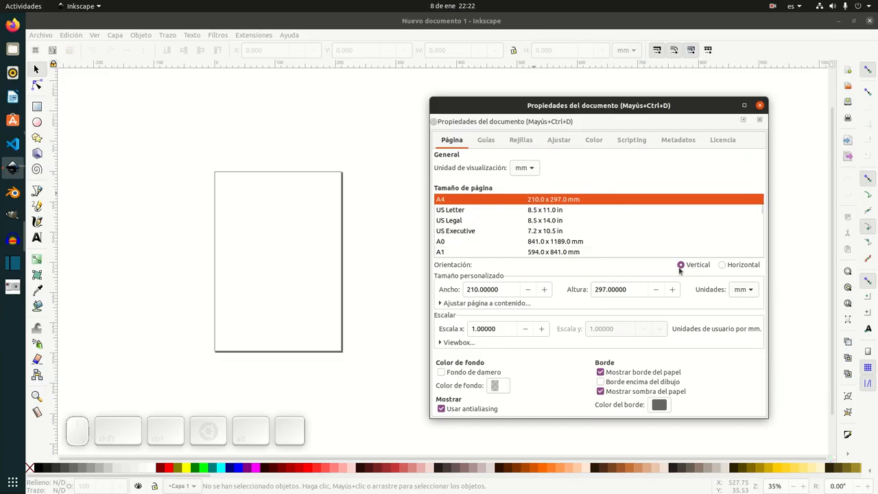
Try the horizontal page orientation several times and return the page to vertical.
{"action": "left_click", "coordinate": [723, 265]}
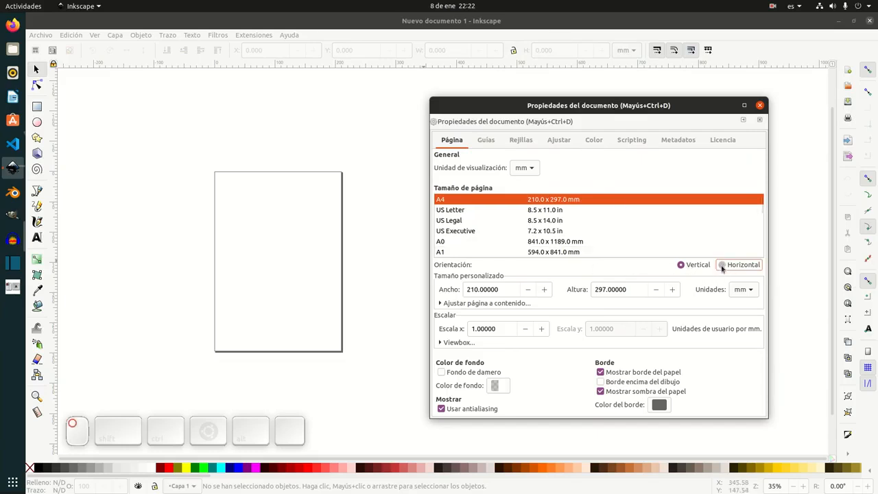
{"action": "left_click", "coordinate": [682, 265]}
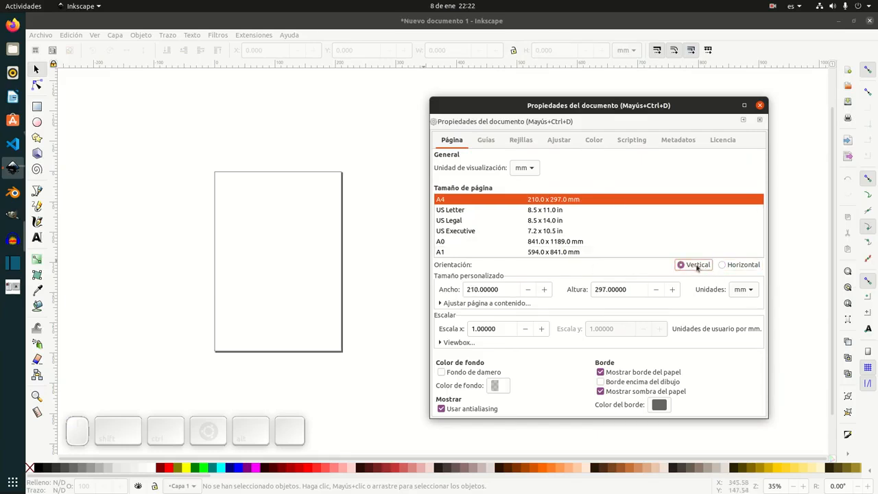
{"action": "left_click", "coordinate": [723, 265]}
{"action": "left_click", "coordinate": [686, 265]}
{"action": "left_click", "coordinate": [722, 266]}
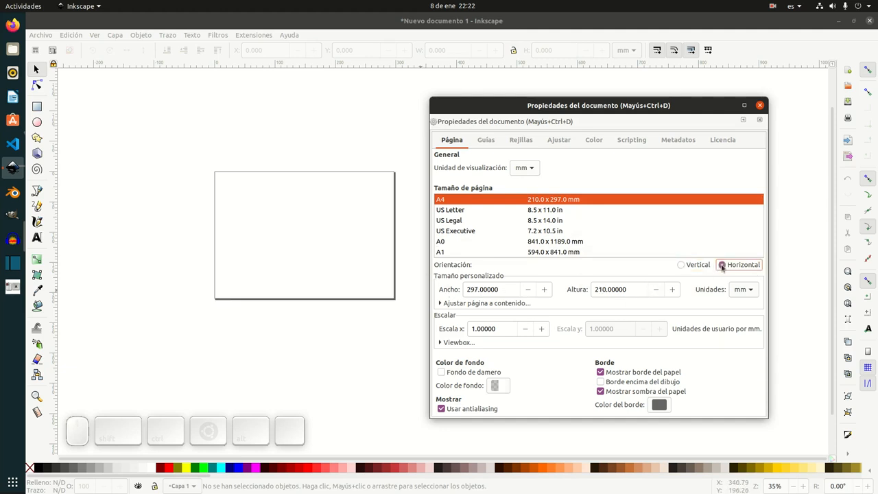
{"action": "left_click", "coordinate": [683, 265]}
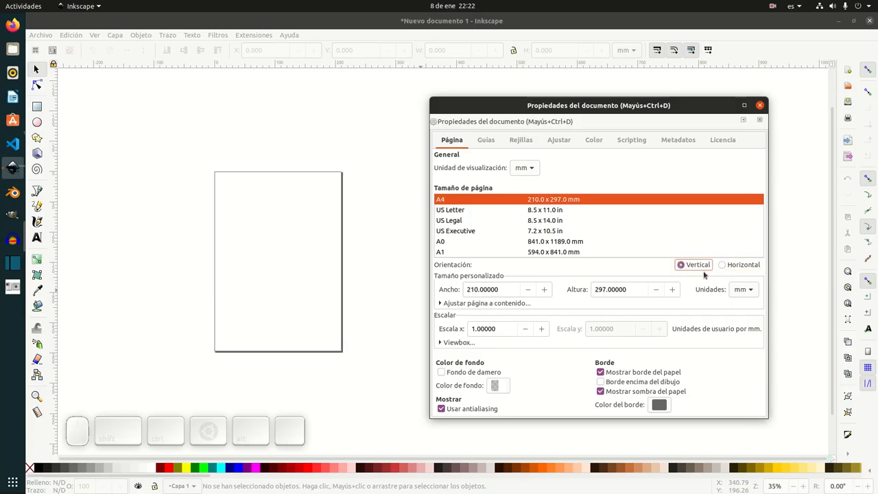
Check the custom size units, expand the fit-page-to-content options and try fitting the page to the drawing.
{"action": "left_click", "coordinate": [751, 290]}
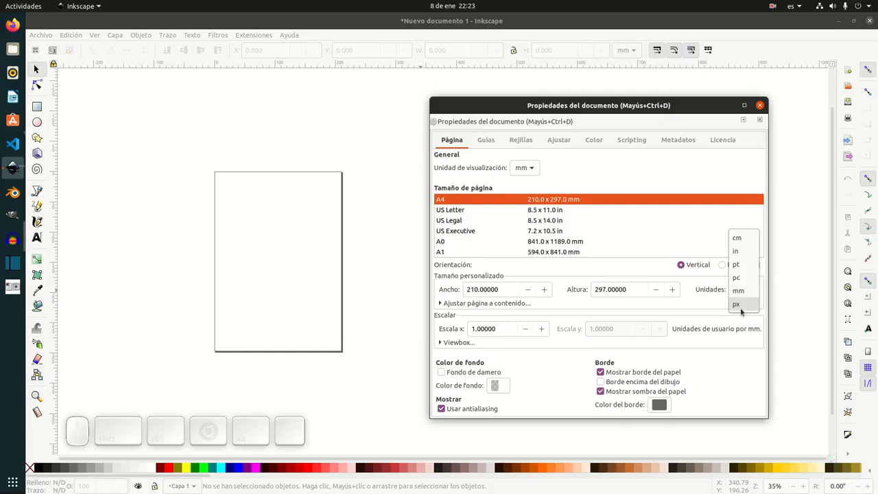
{"action": "left_click", "coordinate": [703, 304]}
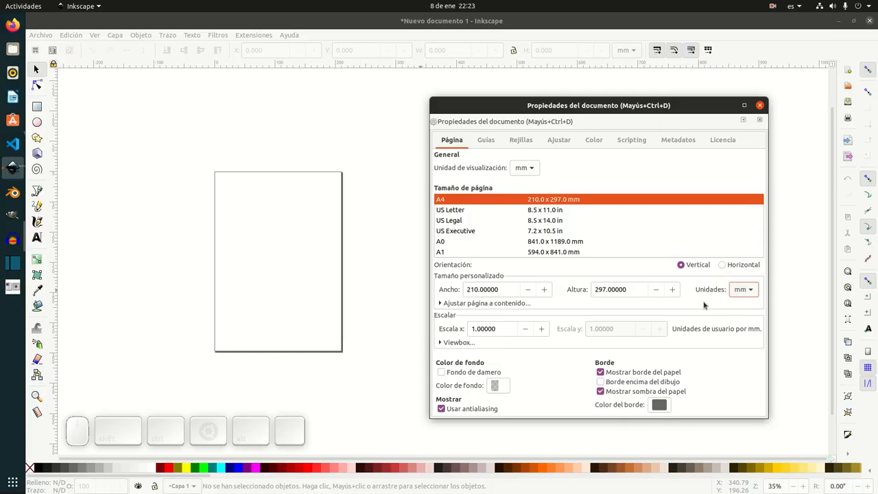
{"action": "left_click", "coordinate": [440, 304]}
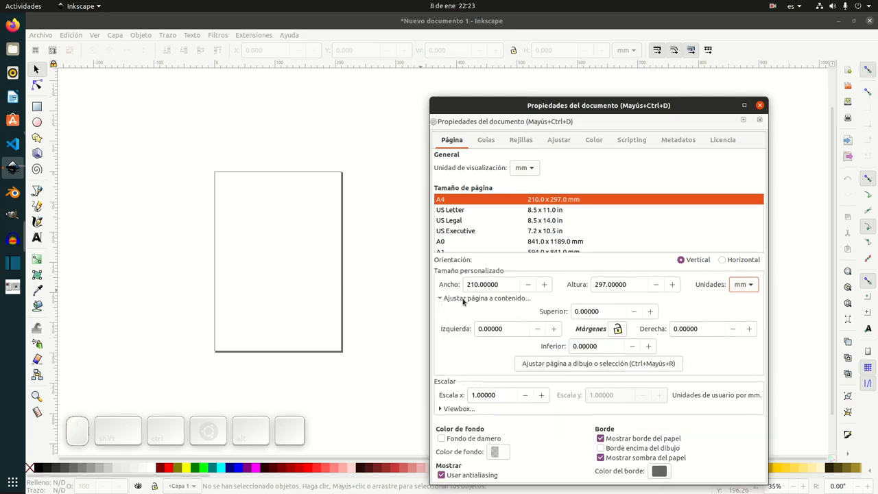
{"action": "left_click", "coordinate": [591, 363]}
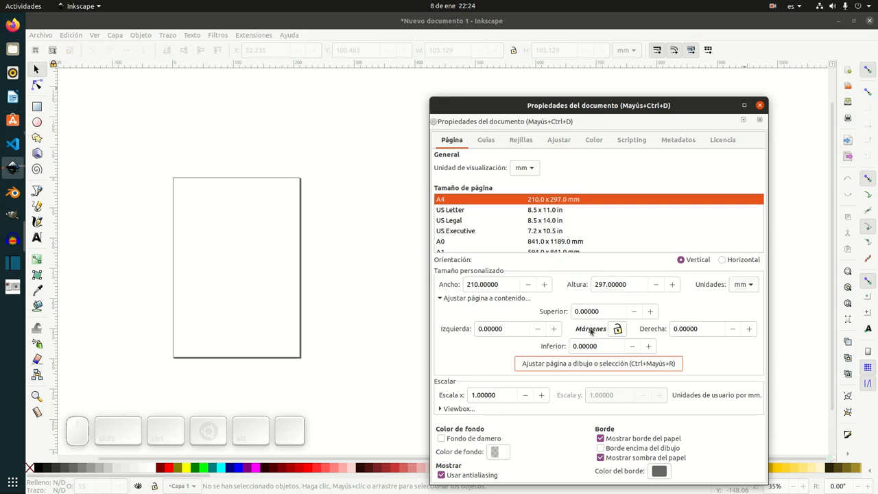
Draw a light red ellipse with radii of about 60 by 59 mm in the page's lower right area, and fit the page to it.
{"action": "left_click", "coordinate": [37, 122]}
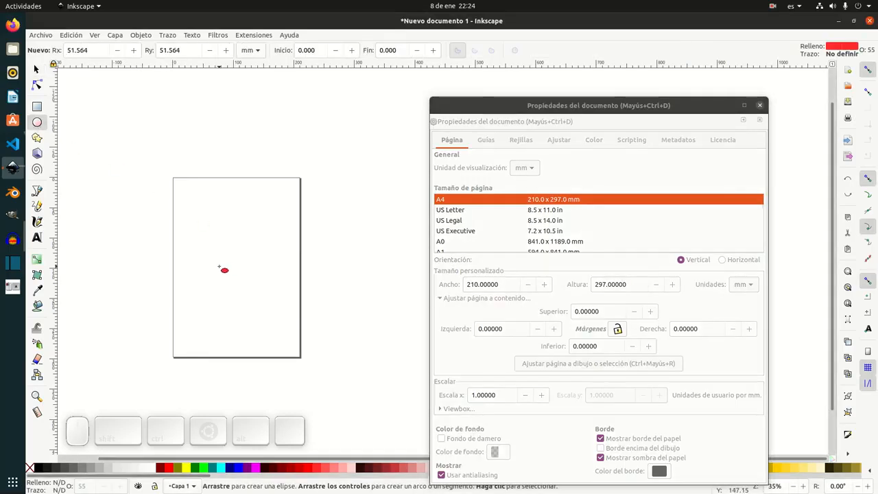
{"action": "left_click_drag", "start_coordinate": [217, 252], "coordinate": [289, 317]}
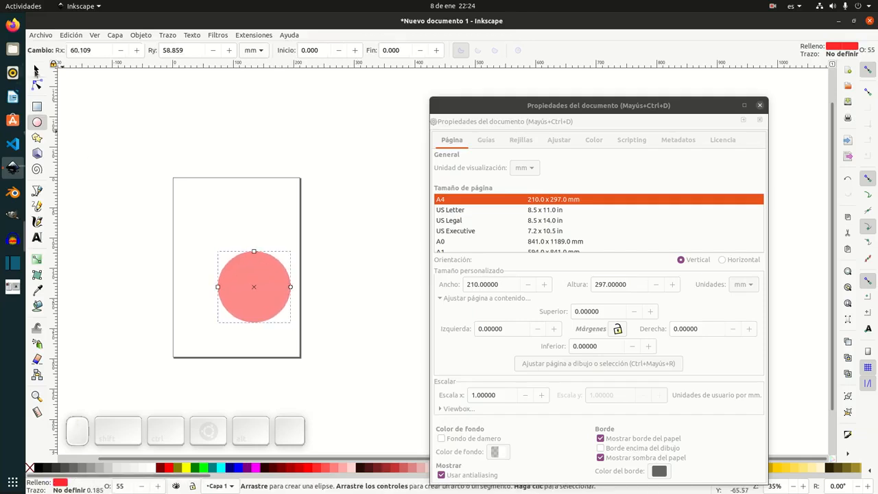
{"action": "left_click", "coordinate": [37, 69]}
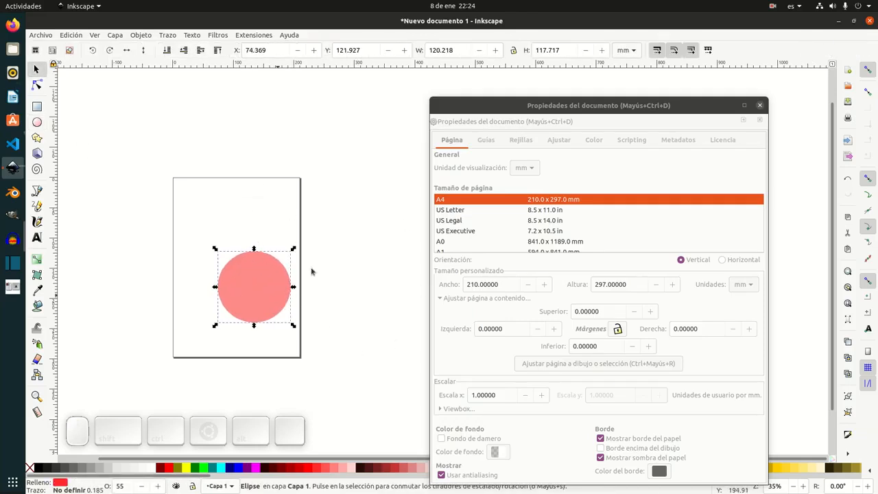
{"action": "left_click", "coordinate": [268, 205]}
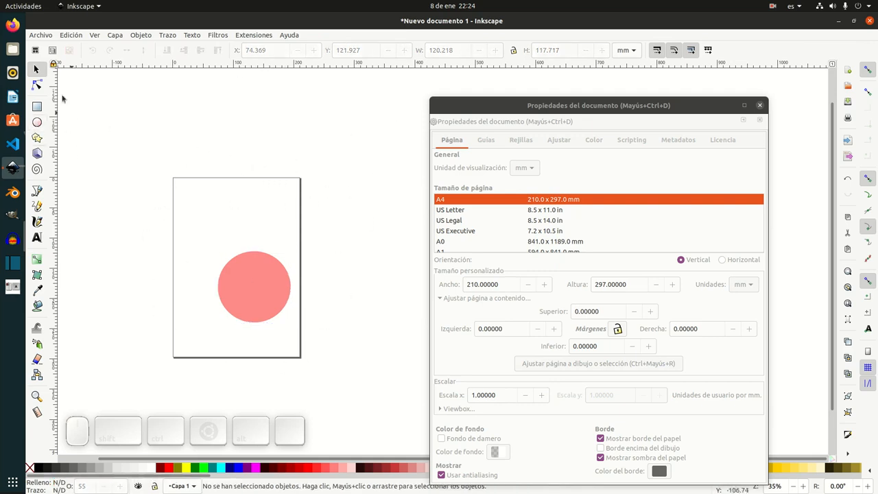
{"action": "left_click", "coordinate": [256, 284]}
{"action": "left_click", "coordinate": [291, 195]}
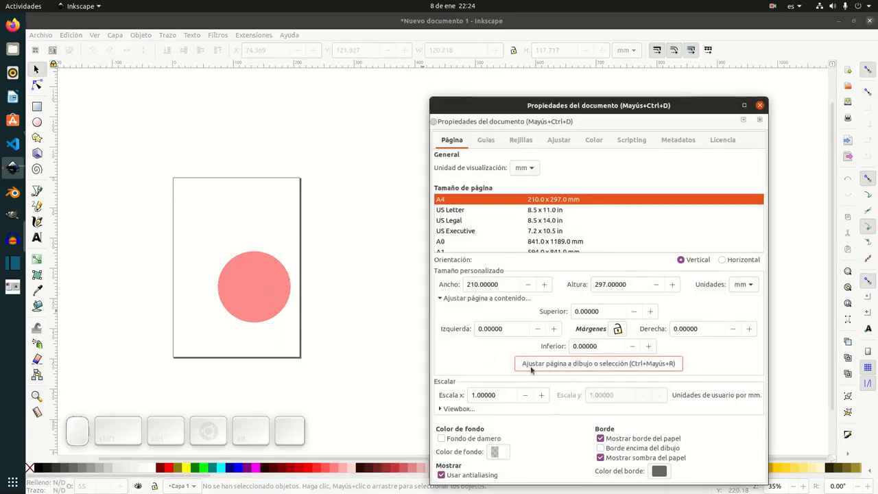
{"action": "left_click", "coordinate": [606, 365]}
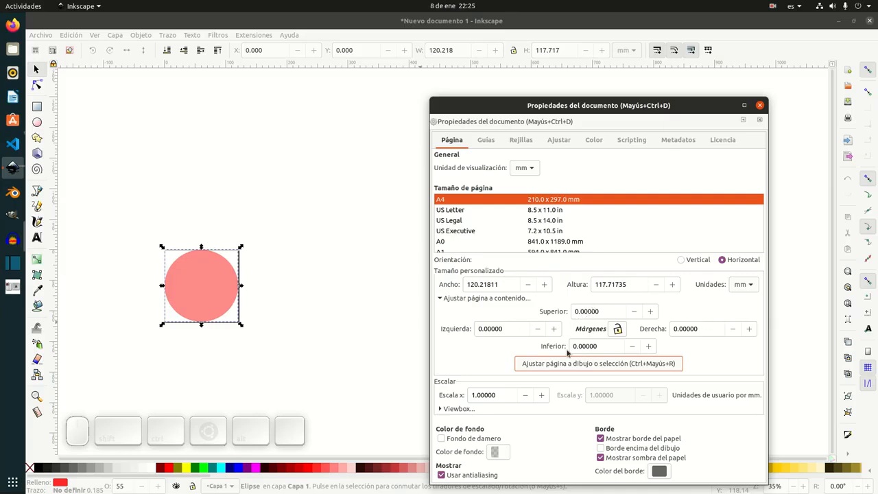
Set the page's top margin to 0.5 mm and refit the page to the ellipse.
{"action": "left_click", "coordinate": [583, 312]}
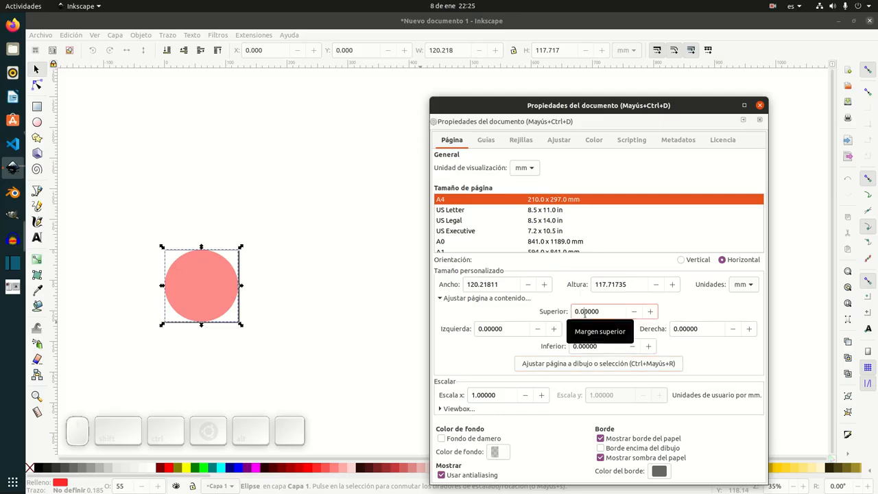
{"action": "key", "text": "BackSpace"}
{"action": "type", "text": "5"}
{"action": "left_click", "coordinate": [589, 365]}
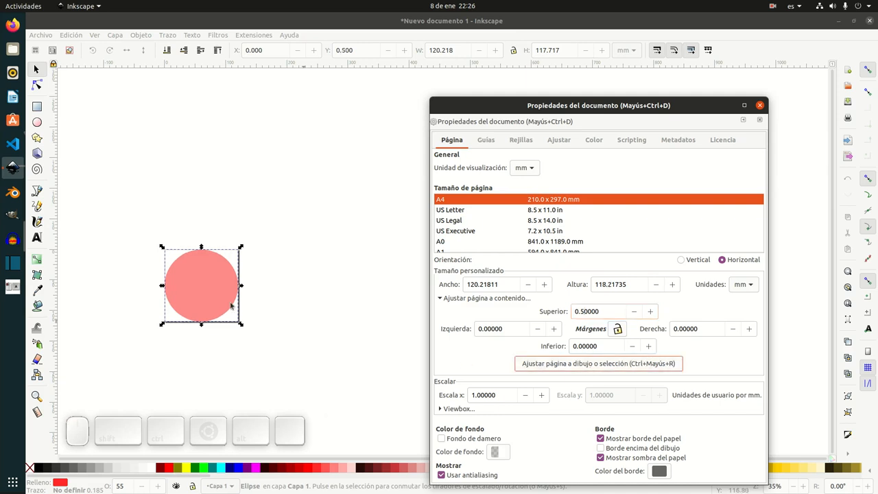
Set the top margin to 3 mm, refit the page to the ellipse, and inspect the margin up close.
{"action": "double_click", "coordinate": [604, 311]}
{"action": "type", "text": "3"}
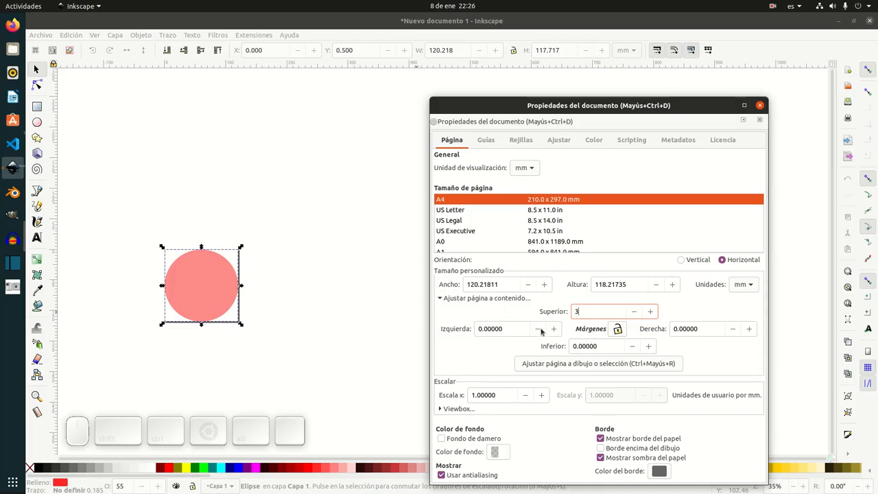
{"action": "left_click", "coordinate": [553, 369]}
{"action": "left_click", "coordinate": [272, 282]}
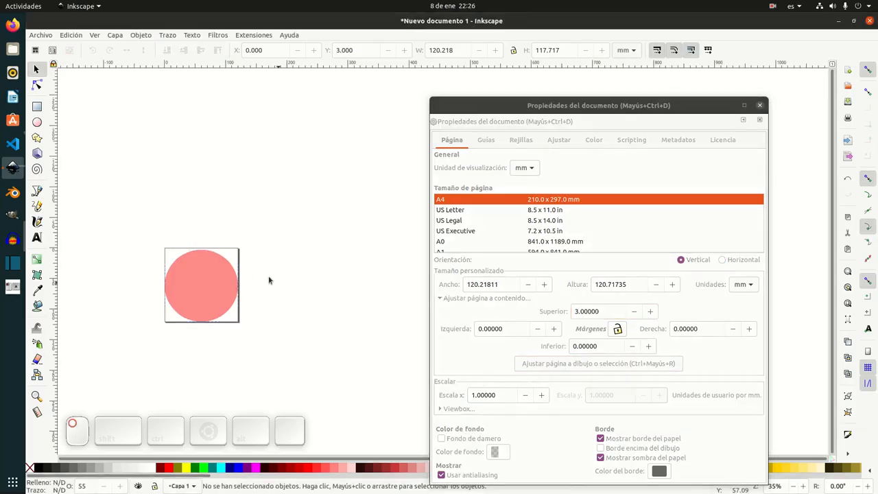
{"action": "scroll", "coordinate": [186, 259], "scroll_direction": "up", "scroll_amount": 2}
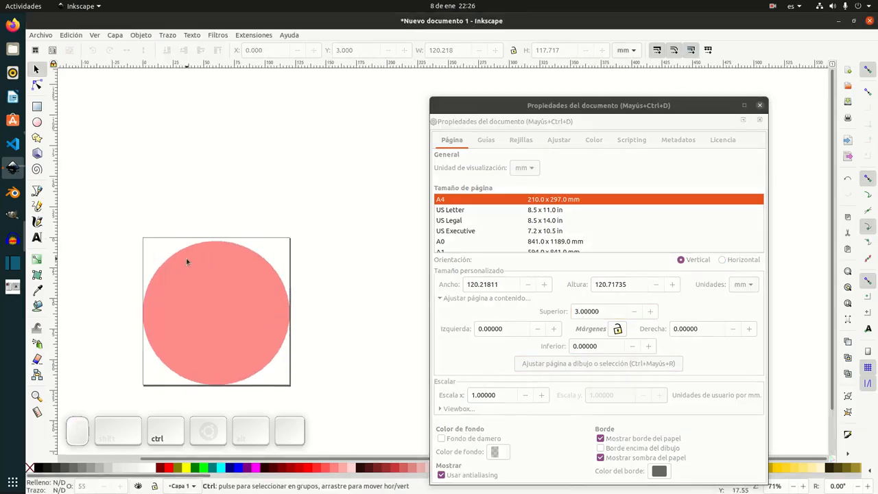
{"action": "key", "text": "z"}
{"action": "left_click_drag", "start_coordinate": [110, 232], "coordinate": [321, 413]}
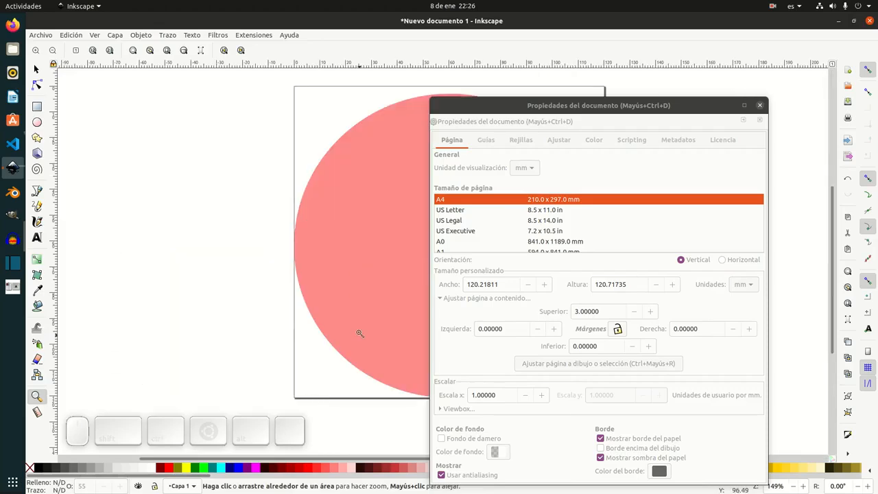
View the whole page, collapse the fit-page-to-content options, and browse the page size list.
{"action": "left_click", "coordinate": [360, 264], "text": "shift"}
{"action": "scroll", "coordinate": [357, 261], "scroll_direction": "right", "scroll_amount": 4}
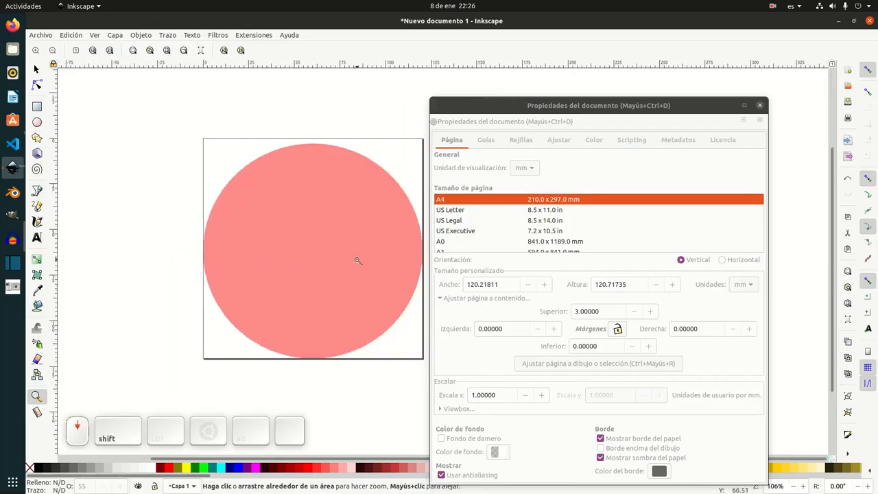
{"action": "scroll", "coordinate": [357, 261], "scroll_direction": "right", "scroll_amount": 1}
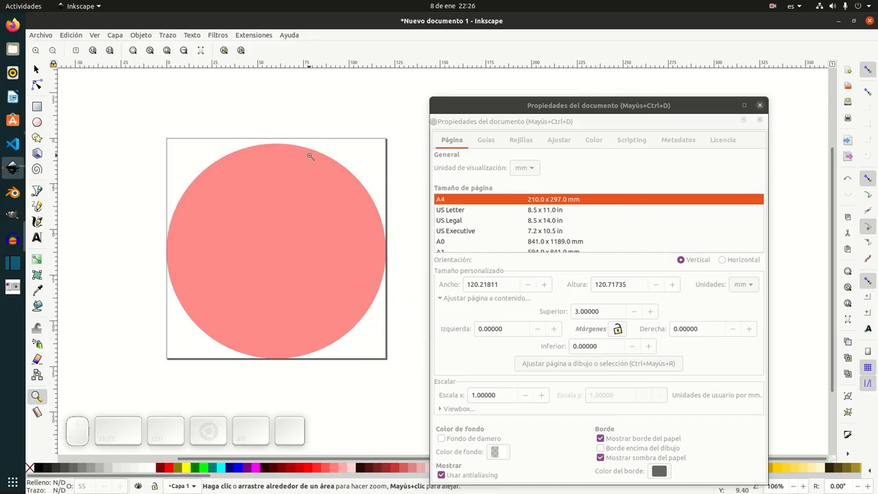
{"action": "left_click", "coordinate": [532, 312]}
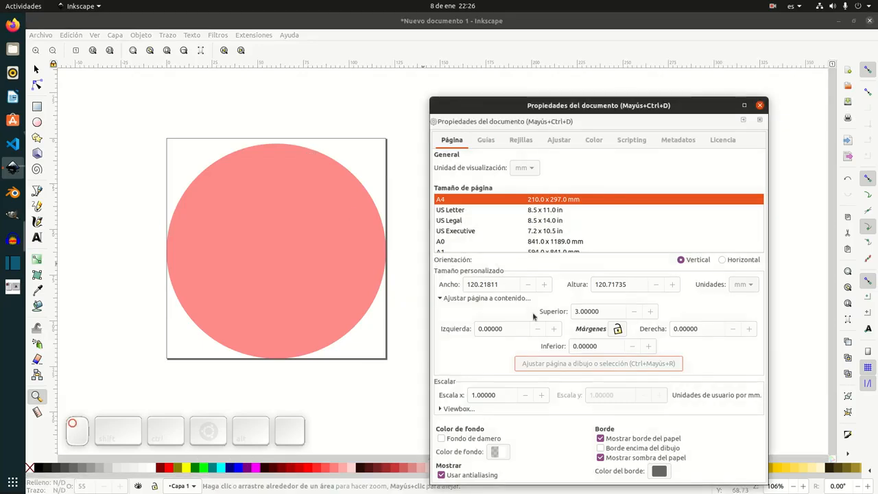
{"action": "left_click", "coordinate": [439, 299]}
{"action": "scroll", "coordinate": [449, 308], "scroll_direction": "down", "scroll_amount": 2}
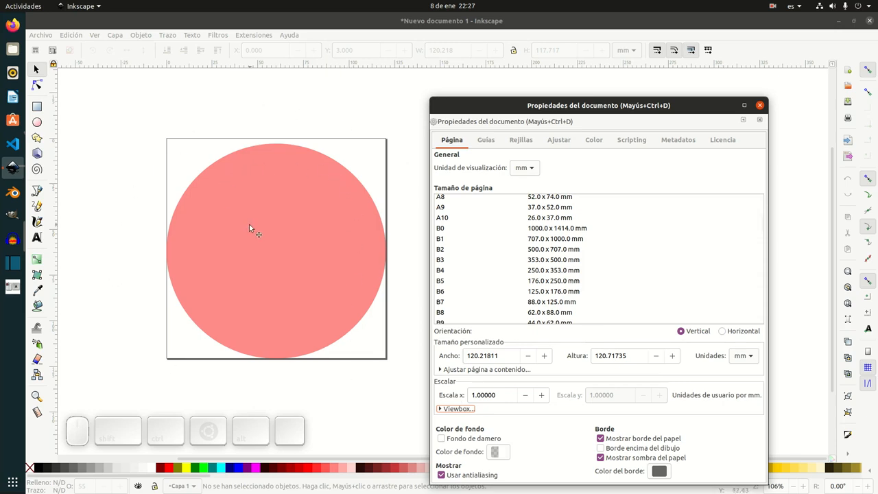
Try an X scale of 3 with the Viewbox values expanded, and undo the scale change.
{"action": "left_click", "coordinate": [473, 395]}
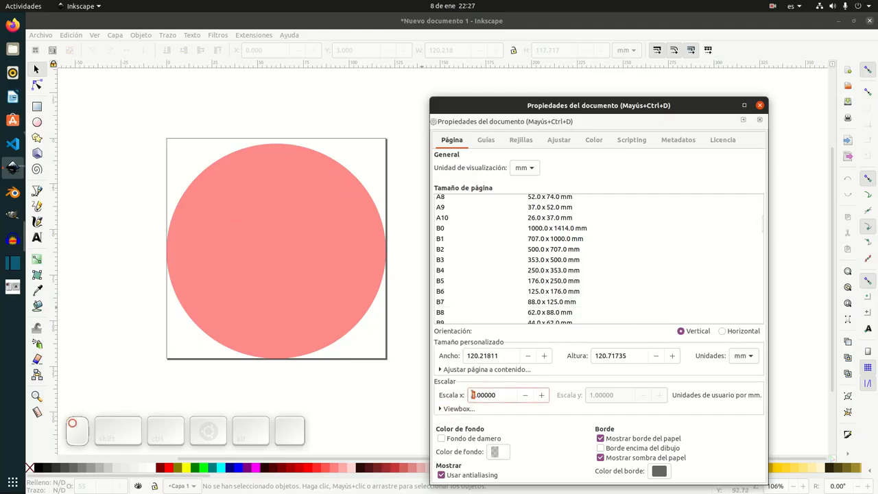
{"action": "type", "text": "3"}
{"action": "left_click", "coordinate": [441, 409]}
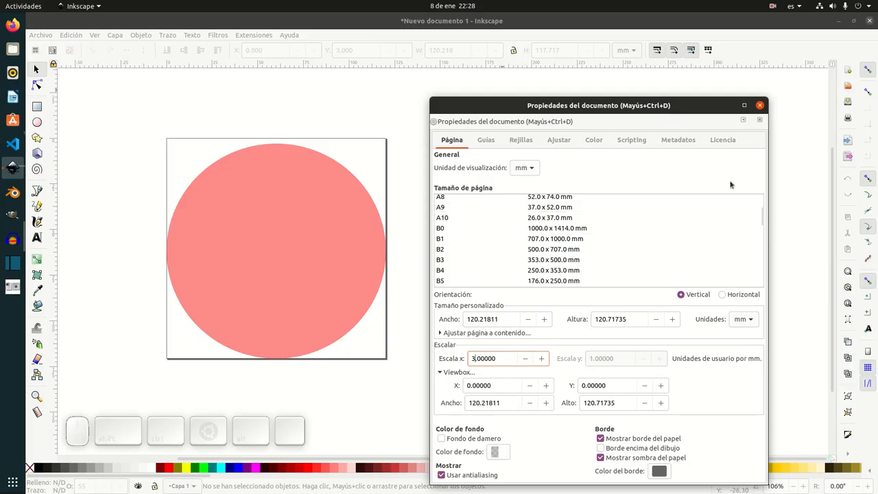
{"action": "left_click", "coordinate": [502, 383]}
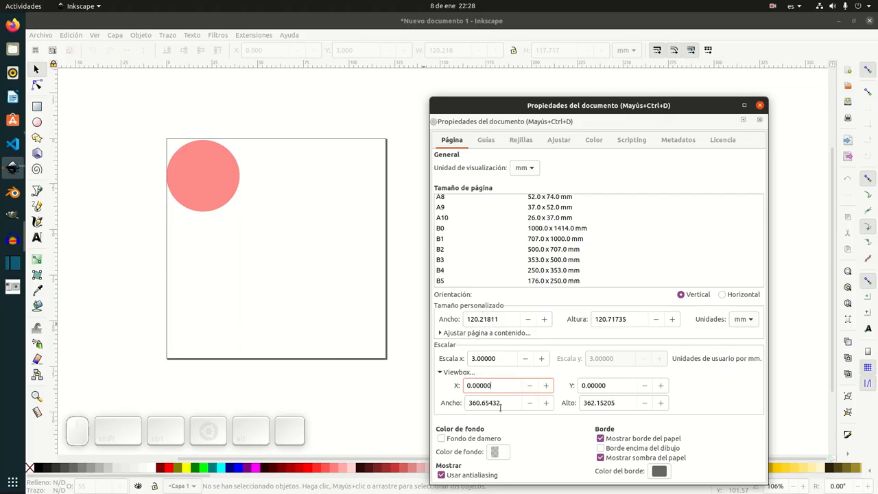
{"action": "key", "text": "ctrl+z"}
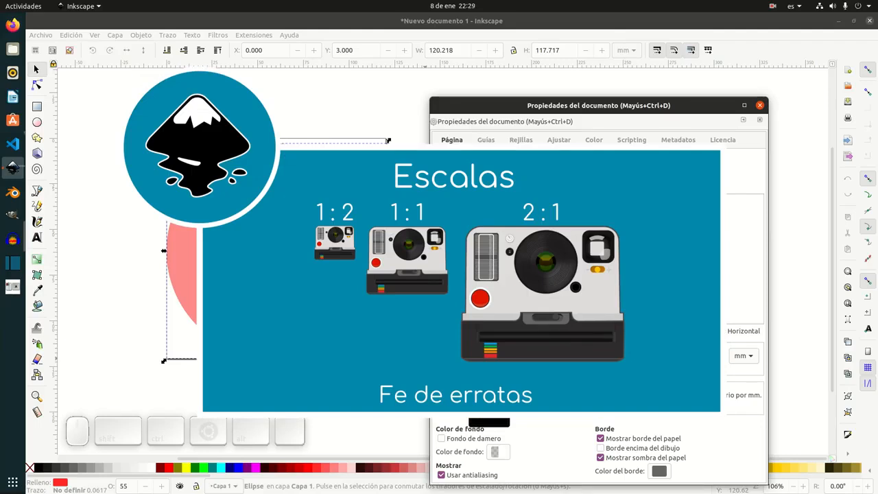
Set the document's X scale to 3 with the Viewbox values expanded, and collapse the Viewbox section.
{"action": "left_click", "coordinate": [489, 396]}
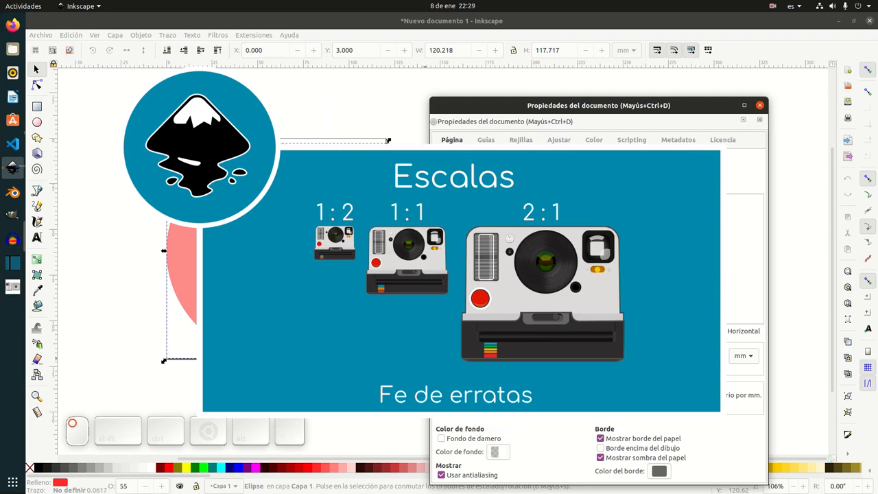
{"action": "type", "text": "3"}
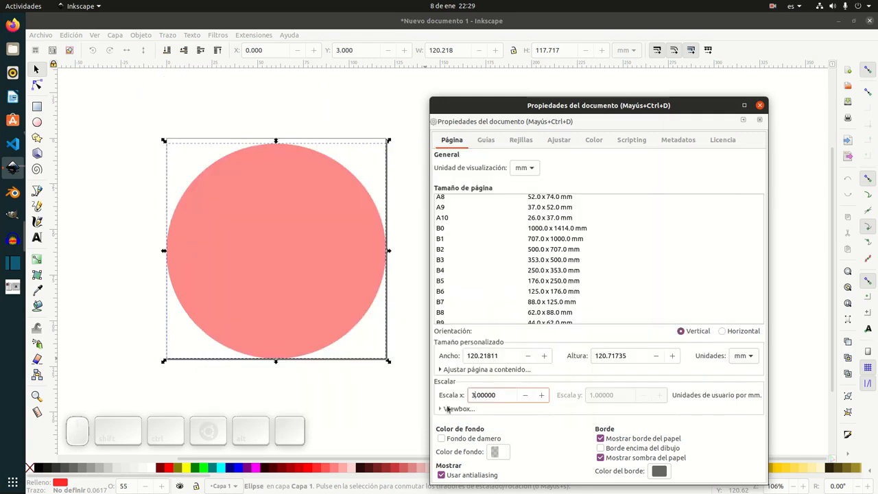
{"action": "left_click", "coordinate": [446, 409]}
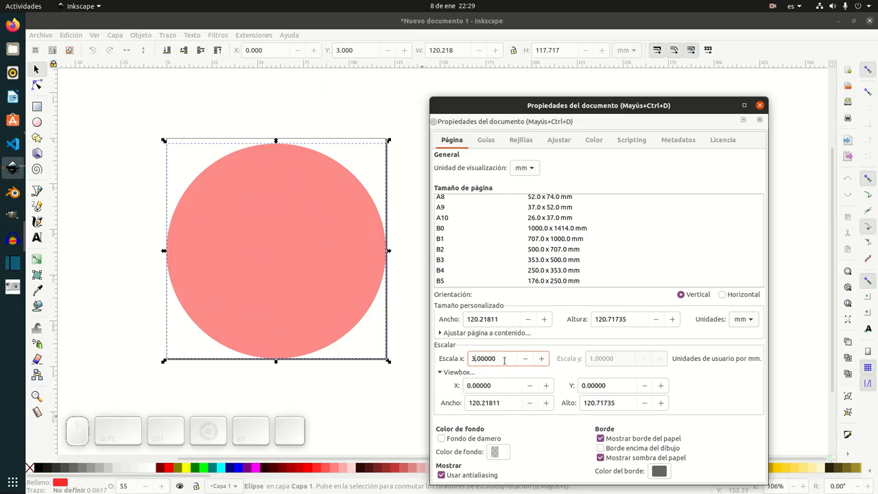
{"action": "left_click", "coordinate": [507, 386]}
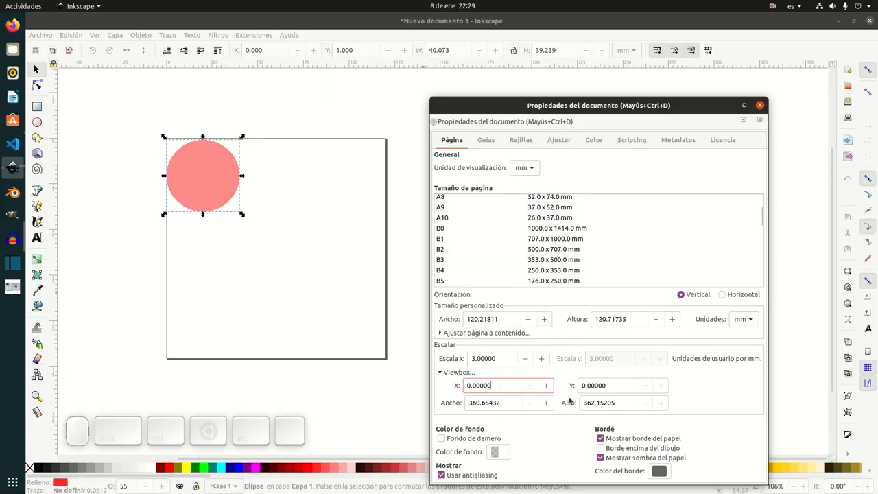
{"action": "left_click", "coordinate": [441, 373]}
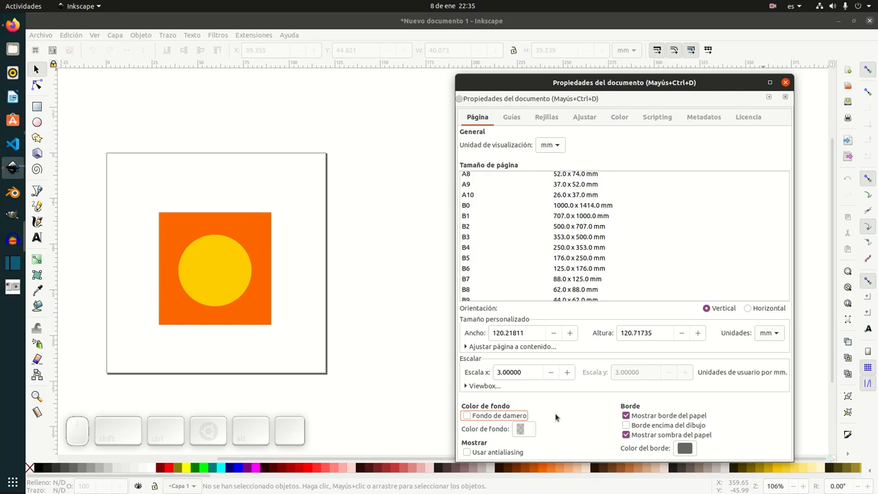
Try the checkerboard background while nudging the yellow circle slightly, and turn the checkerboard off again.
{"action": "left_click", "coordinate": [467, 419]}
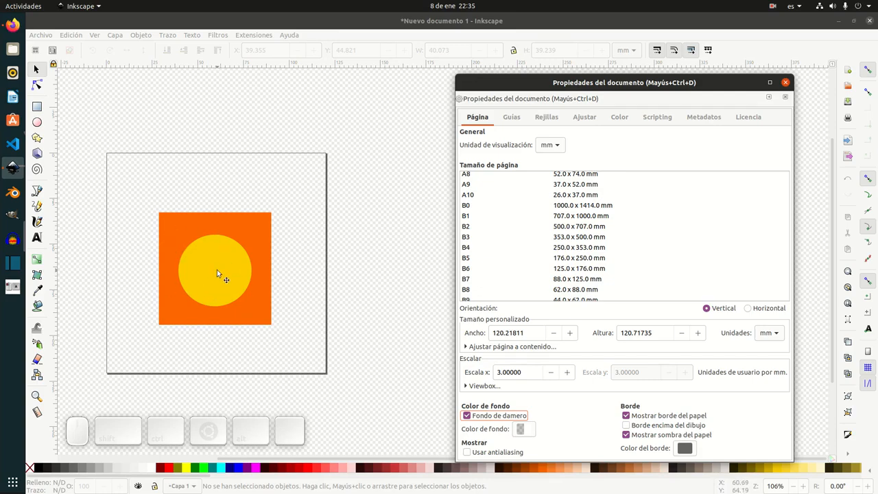
{"action": "mouse_move", "coordinate": [217, 270]}
{"action": "left_mouse_down"}
{"action": "mouse_move", "coordinate": [274, 247]}
{"action": "mouse_move", "coordinate": [274, 274]}
{"action": "mouse_move", "coordinate": [265, 235]}
{"action": "mouse_move", "coordinate": [219, 208]}
{"action": "mouse_move", "coordinate": [176, 215]}
{"action": "mouse_move", "coordinate": [162, 277]}
{"action": "mouse_move", "coordinate": [203, 319]}
{"action": "mouse_move", "coordinate": [284, 300]}
{"action": "mouse_move", "coordinate": [200, 202]}
{"action": "mouse_move", "coordinate": [162, 290]}
{"action": "mouse_move", "coordinate": [257, 268]}
{"action": "mouse_move", "coordinate": [216, 274]}
{"action": "mouse_move", "coordinate": [217, 267]}
{"action": "left_mouse_up"}
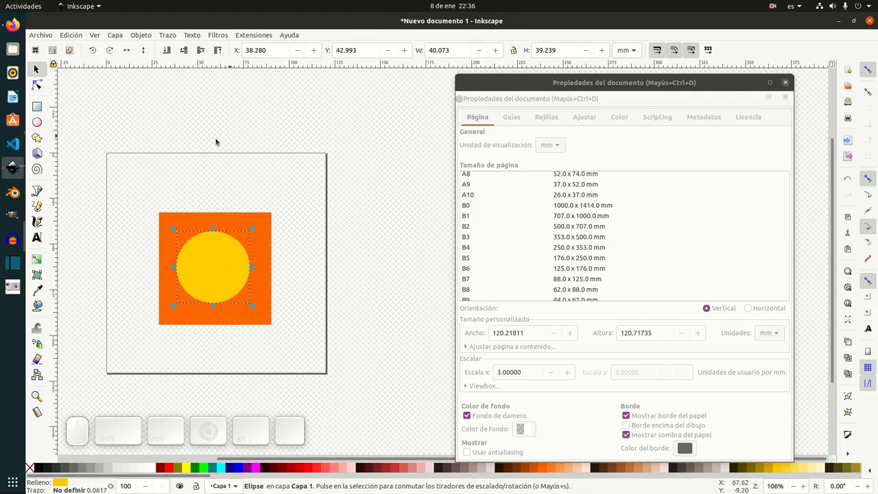
{"action": "left_click", "coordinate": [467, 416]}
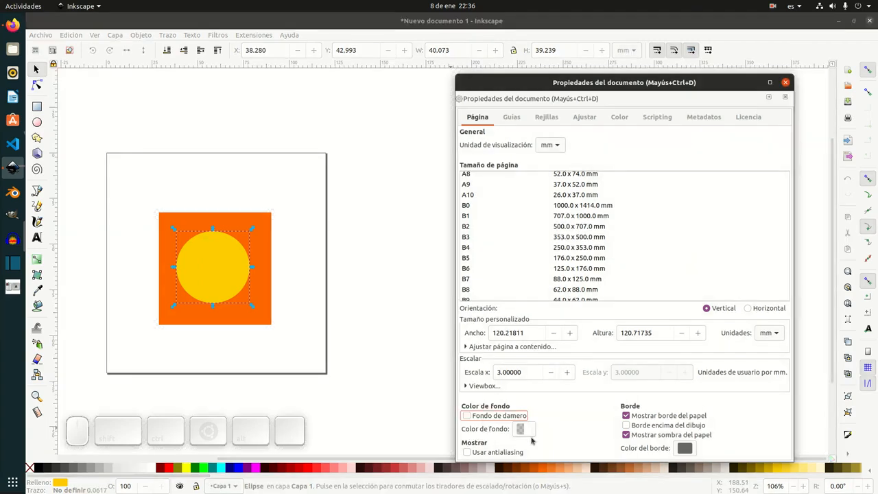
Try green and blue page background colours, and return the background to transparent white (ffffff00).
{"action": "left_click", "coordinate": [523, 429]}
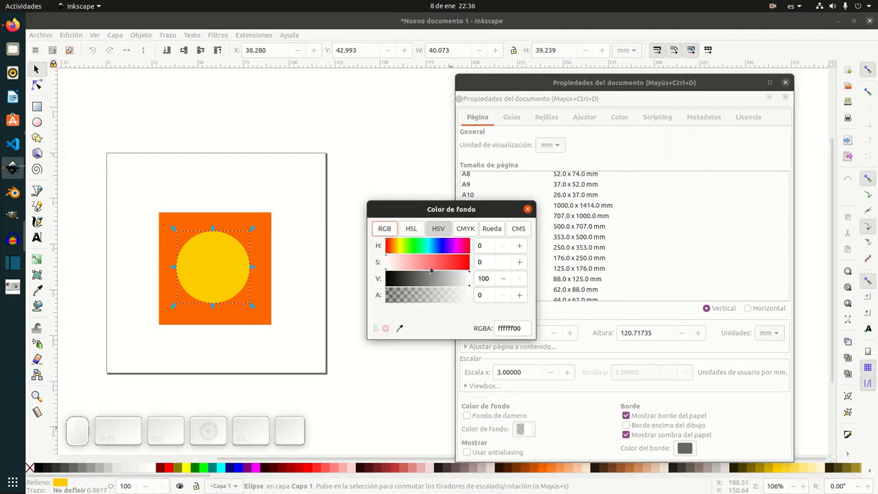
{"action": "left_click_drag", "start_coordinate": [398, 249], "coordinate": [472, 262]}
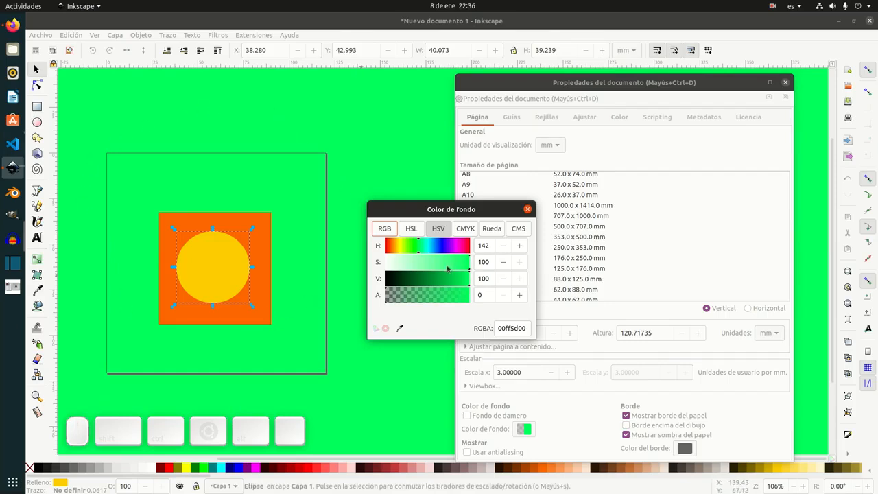
{"action": "left_click_drag", "start_coordinate": [425, 254], "coordinate": [448, 249]}
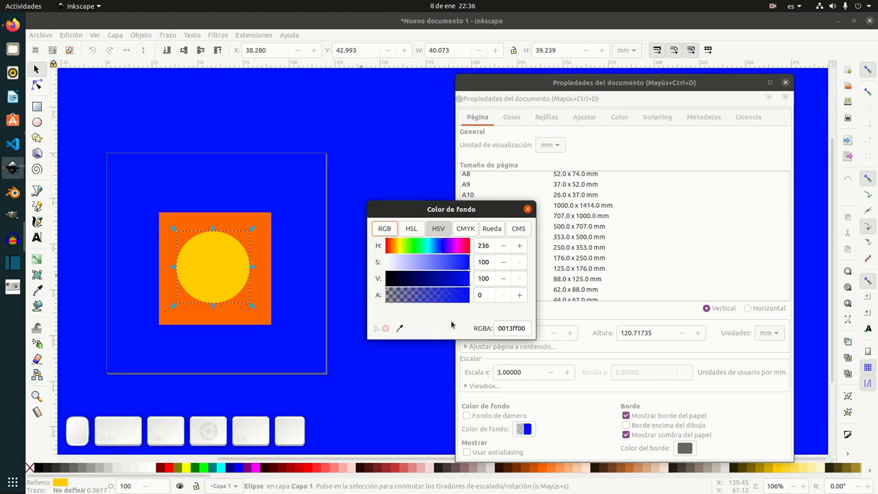
{"action": "left_click_drag", "start_coordinate": [452, 264], "coordinate": [357, 264]}
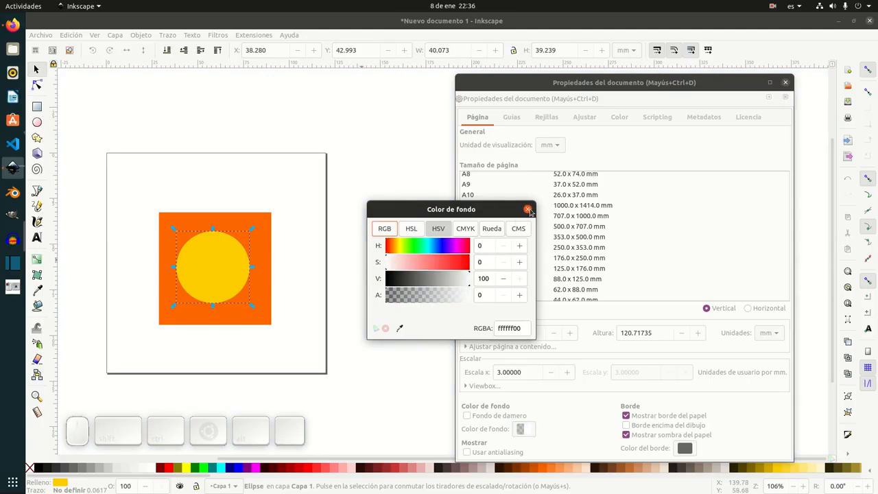
{"action": "left_click", "coordinate": [527, 209]}
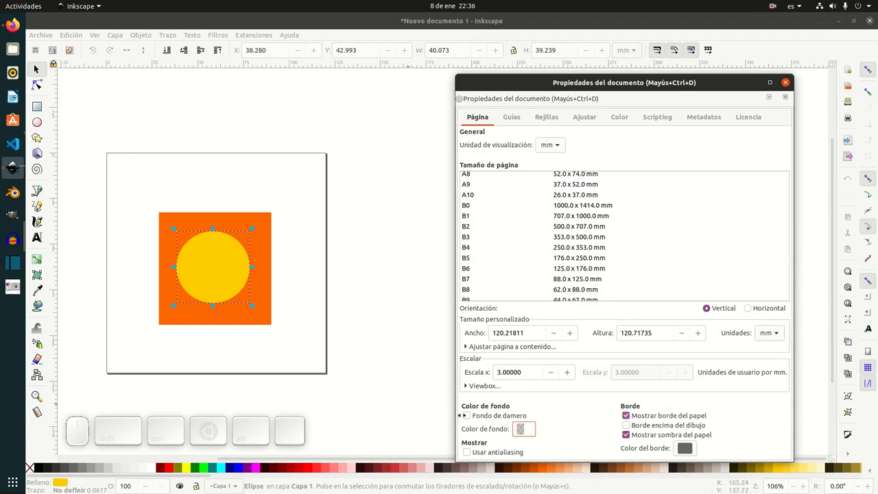
Hide and show the page border several times to compare, leaving it shown.
{"action": "left_click", "coordinate": [626, 416]}
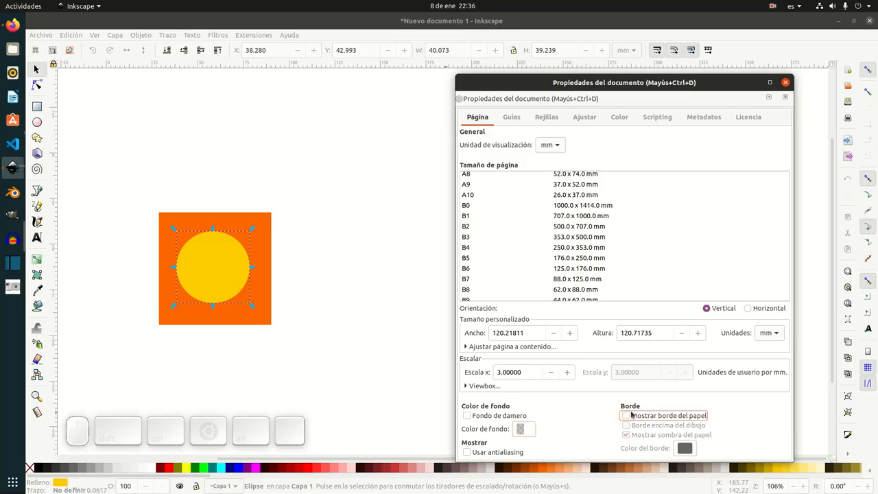
{"action": "left_click", "coordinate": [625, 416]}
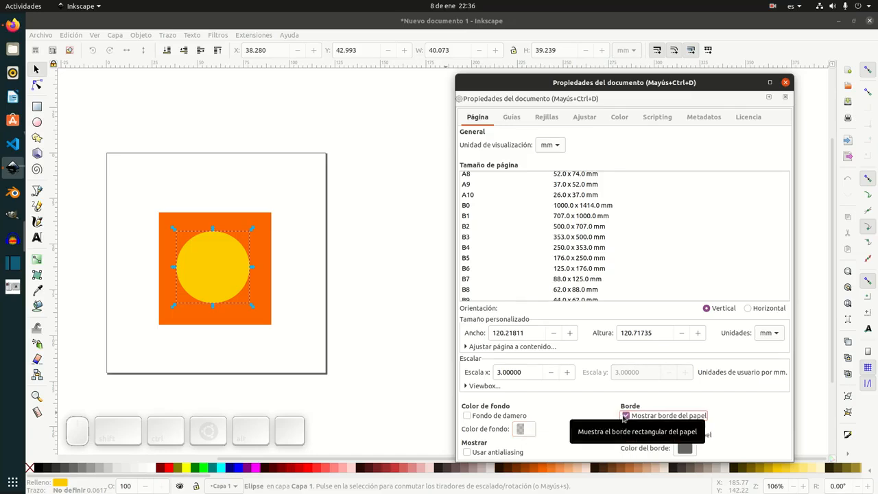
{"action": "left_click", "coordinate": [625, 416]}
{"action": "left_click", "coordinate": [624, 416]}
{"action": "left_click", "coordinate": [625, 417]}
{"action": "left_click", "coordinate": [624, 416]}
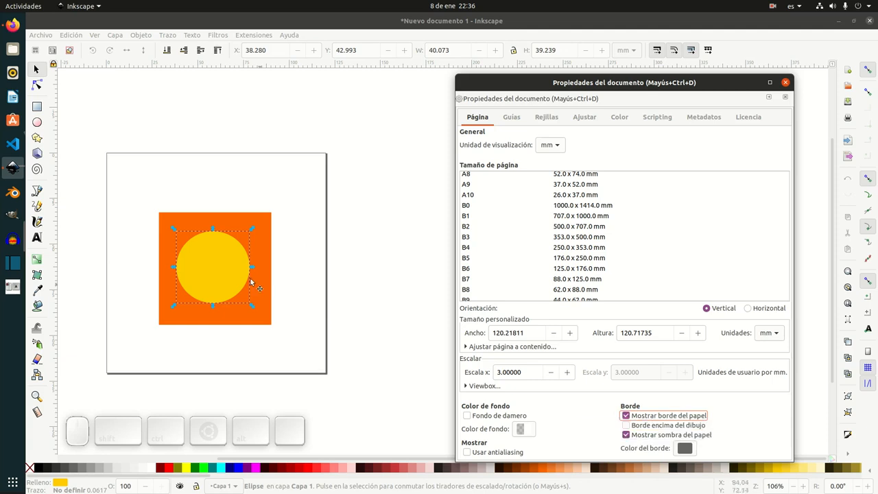
Move the yellow circle slightly up and place the orange square across the page's right edge, at about X 76.5, Y 37.4 mm.
{"action": "left_click_drag", "start_coordinate": [218, 269], "coordinate": [262, 279]}
{"action": "left_click", "coordinate": [270, 290]}
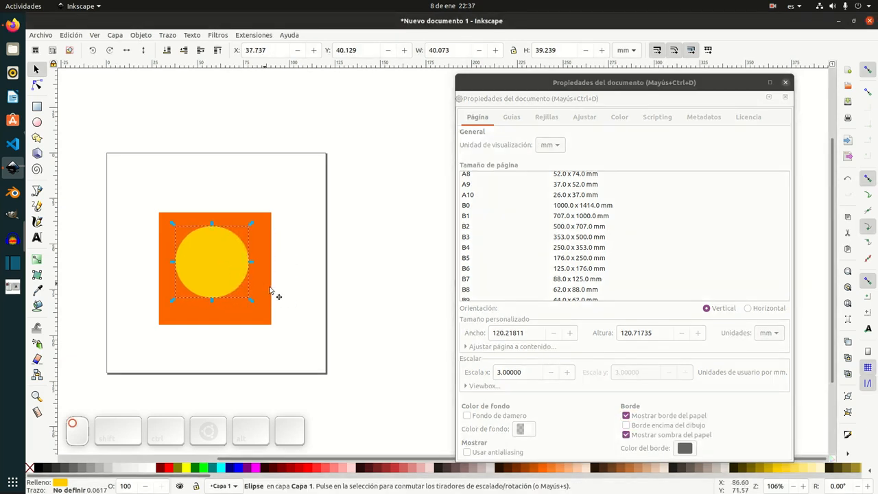
{"action": "left_click_drag", "start_coordinate": [260, 304], "coordinate": [350, 314]}
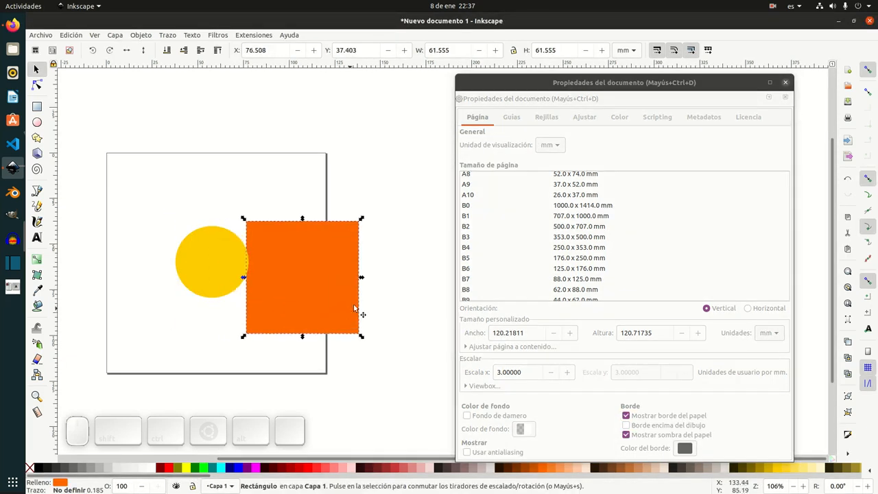
Try the border on top of the drawing while moving the orange square to about X 83.9, Y 10.9 mm, and turn that option off.
{"action": "left_click", "coordinate": [625, 425]}
{"action": "left_click", "coordinate": [625, 425]}
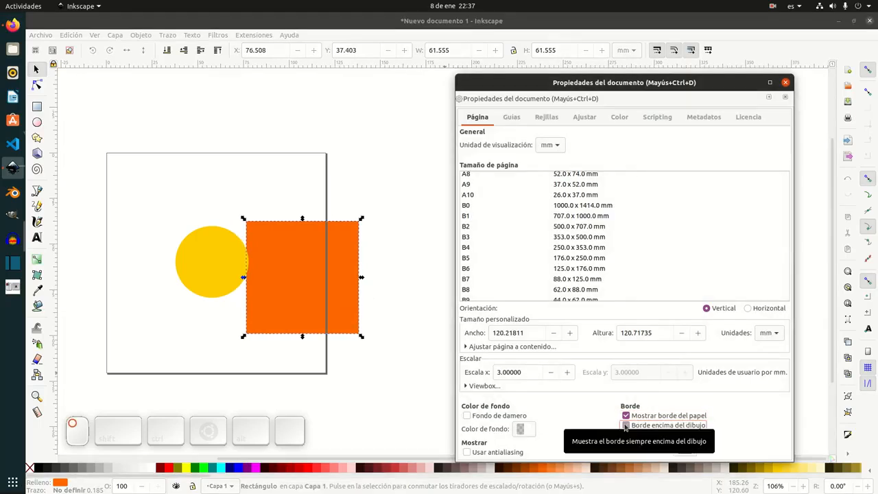
{"action": "left_click_drag", "start_coordinate": [303, 270], "coordinate": [322, 233]}
{"action": "left_click", "coordinate": [605, 431]}
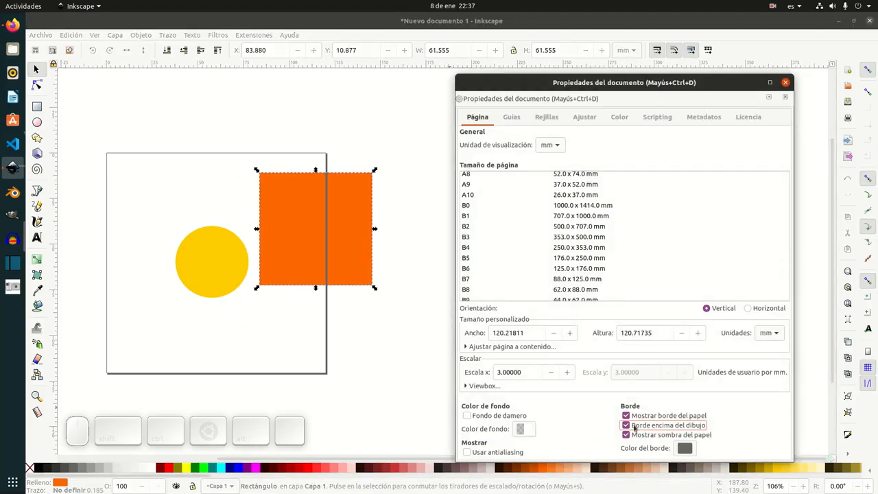
{"action": "left_click", "coordinate": [625, 426]}
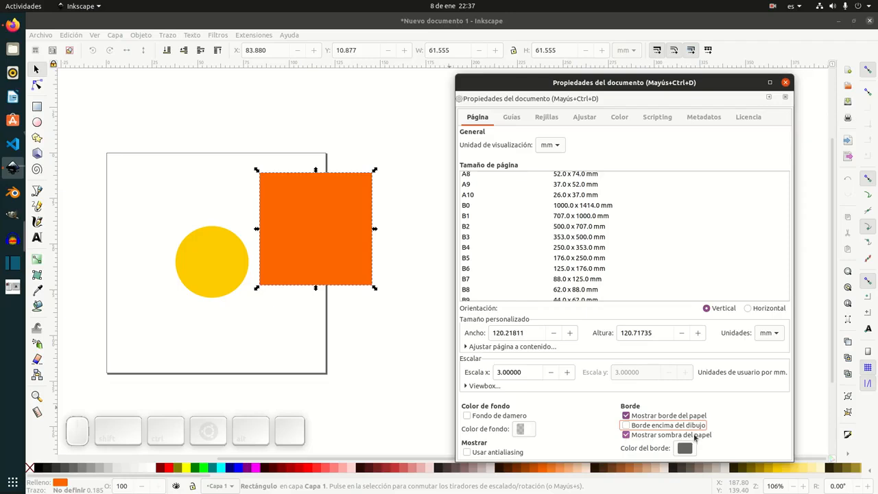
Switch the page shadow off and on several times to compare, leaving it enabled.
{"action": "left_click", "coordinate": [627, 435]}
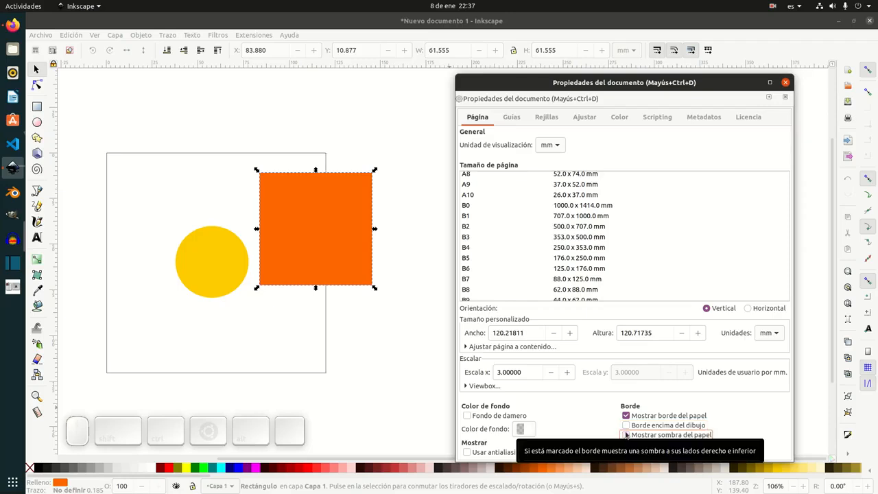
{"action": "left_click", "coordinate": [626, 437]}
{"action": "left_click", "coordinate": [626, 435]}
{"action": "left_click", "coordinate": [626, 435]}
{"action": "left_click", "coordinate": [626, 435]}
{"action": "left_click", "coordinate": [626, 435]}
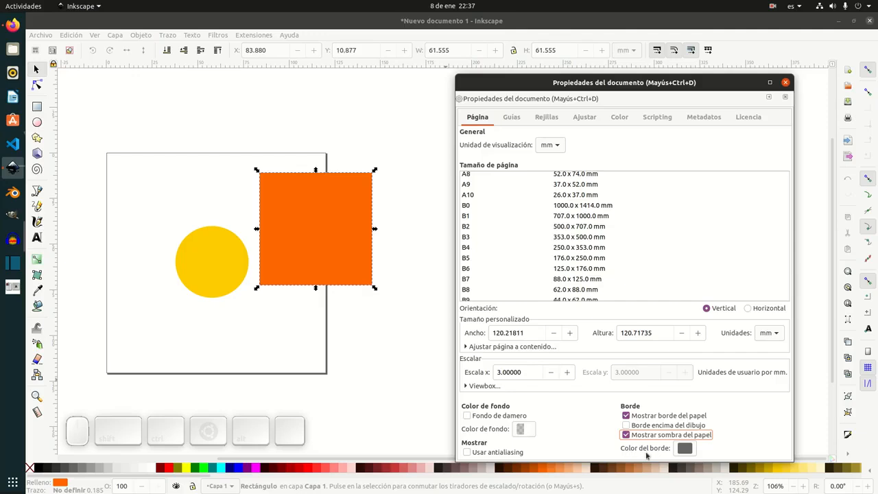
Try a dark green page border colour, and set the border to black (000000ff).
{"action": "left_click", "coordinate": [684, 448]}
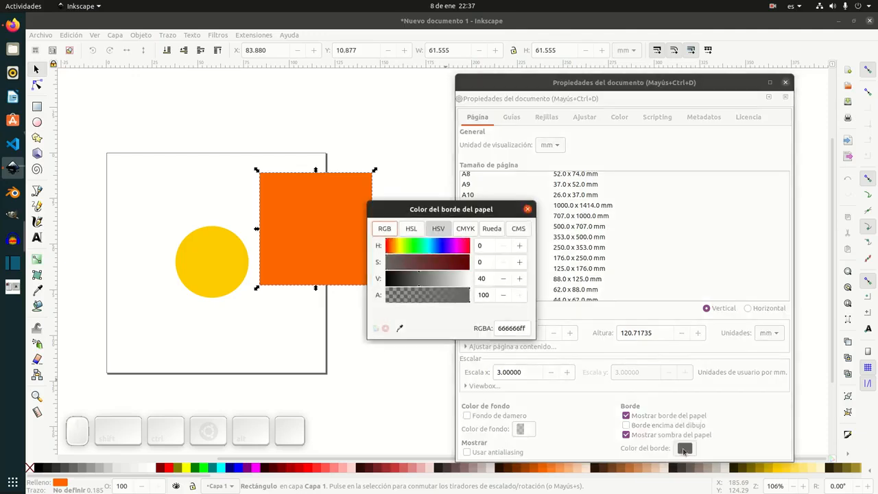
{"action": "left_click_drag", "start_coordinate": [425, 212], "coordinate": [533, 247]}
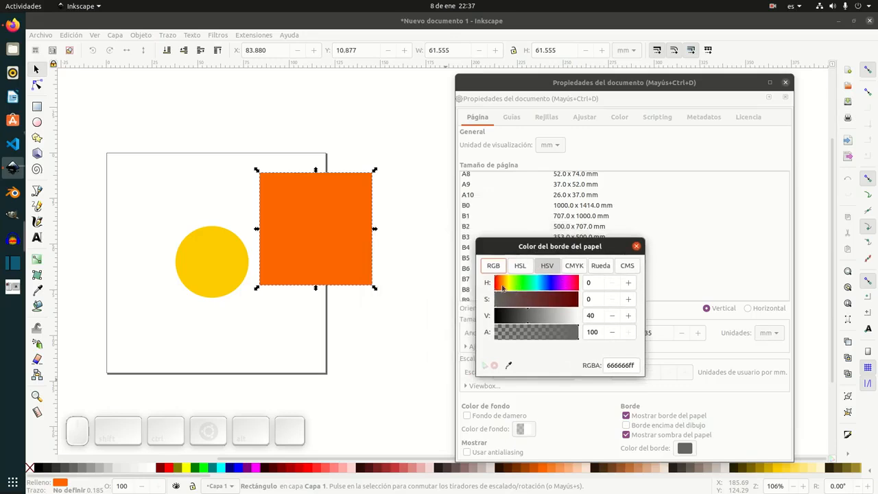
{"action": "left_click_drag", "start_coordinate": [509, 291], "coordinate": [595, 311]}
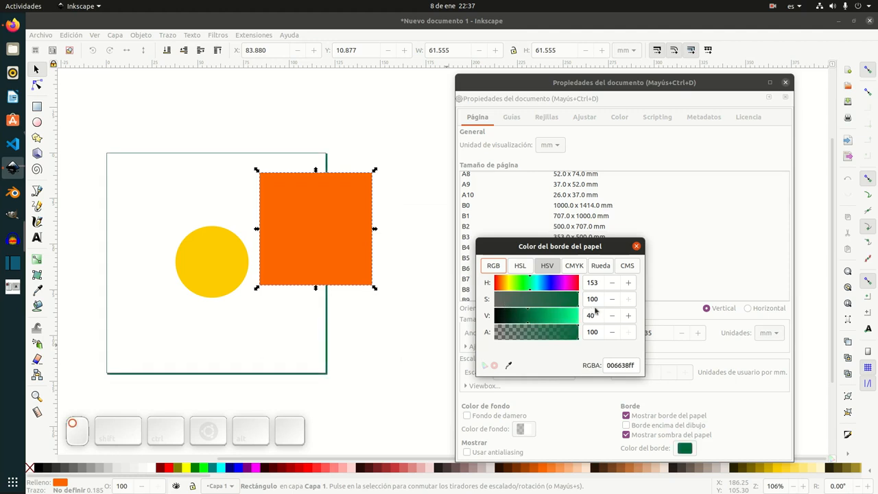
{"action": "left_click_drag", "start_coordinate": [521, 318], "coordinate": [533, 320]}
{"action": "left_click_drag", "start_coordinate": [536, 284], "coordinate": [466, 282]}
{"action": "left_click_drag", "start_coordinate": [534, 320], "coordinate": [469, 341]}
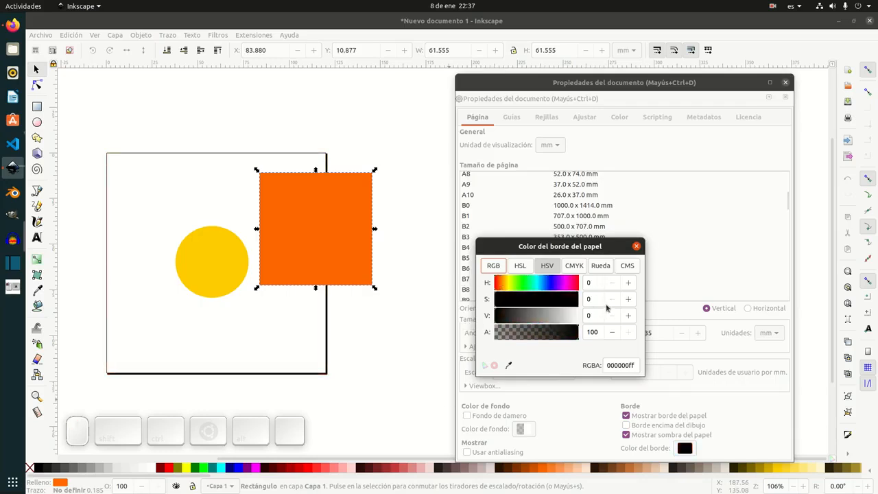
Close the page border colour settings and enable antialiasing for the document display.
{"action": "left_click", "coordinate": [636, 246]}
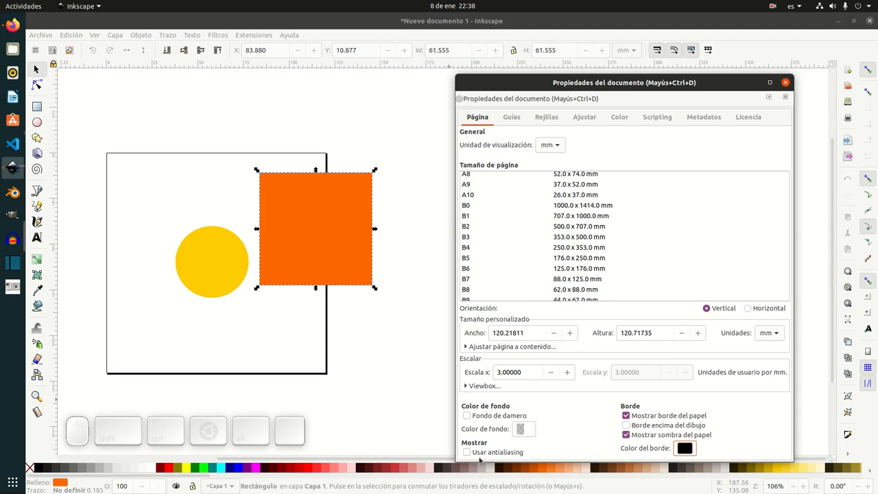
{"action": "left_click", "coordinate": [467, 453]}
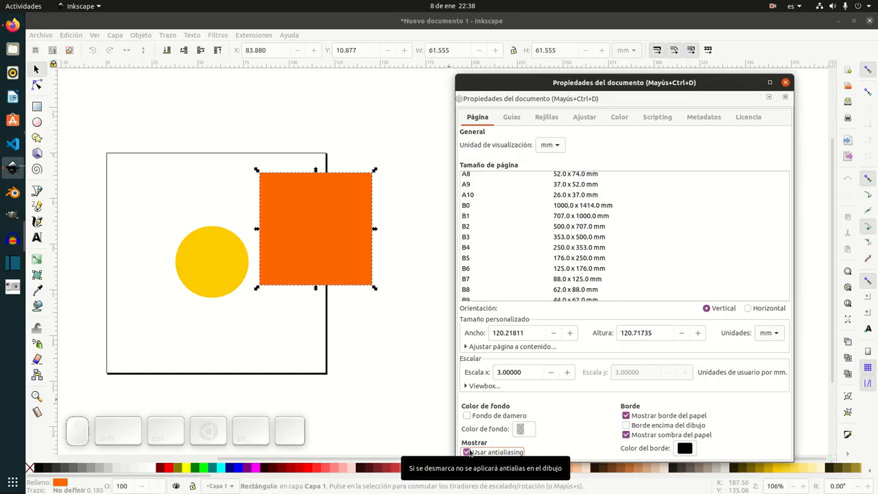
Examine the normal versus anti-aliased comparison image in Firefox, and close the document properties back in Inkscape.
{"action": "left_click", "coordinate": [13, 26]}
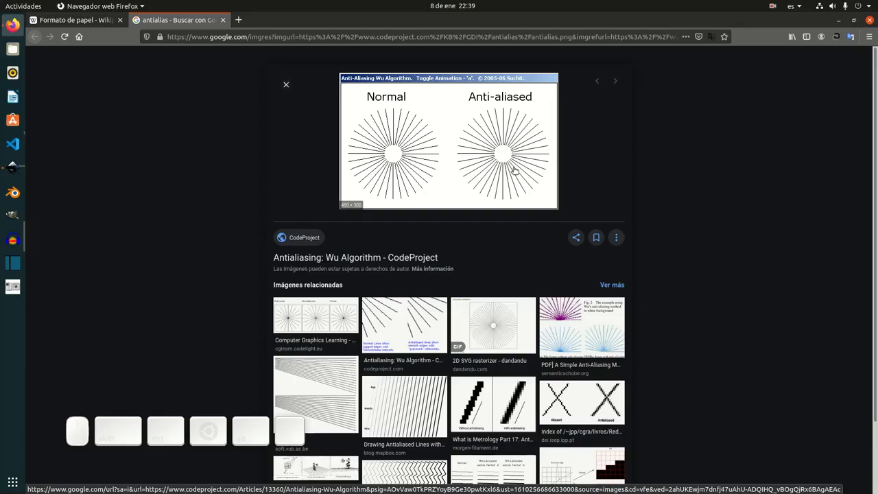
{"action": "left_click", "coordinate": [13, 167]}
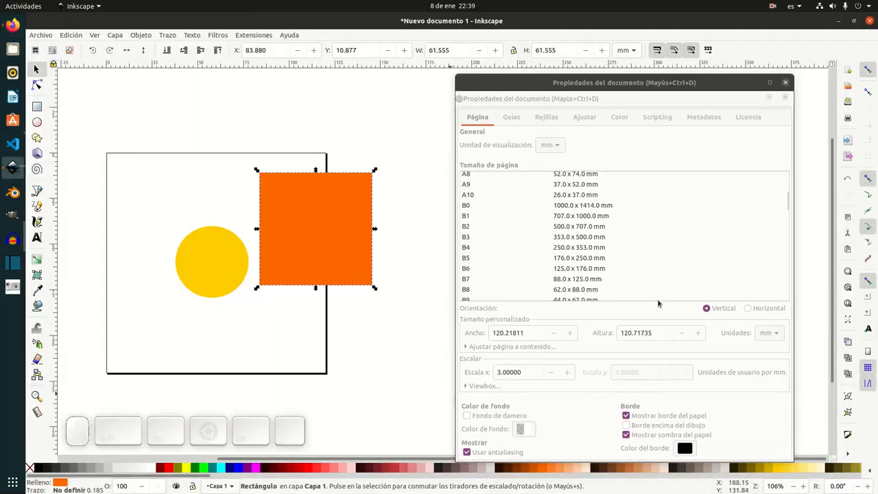
{"action": "left_click", "coordinate": [785, 83]}
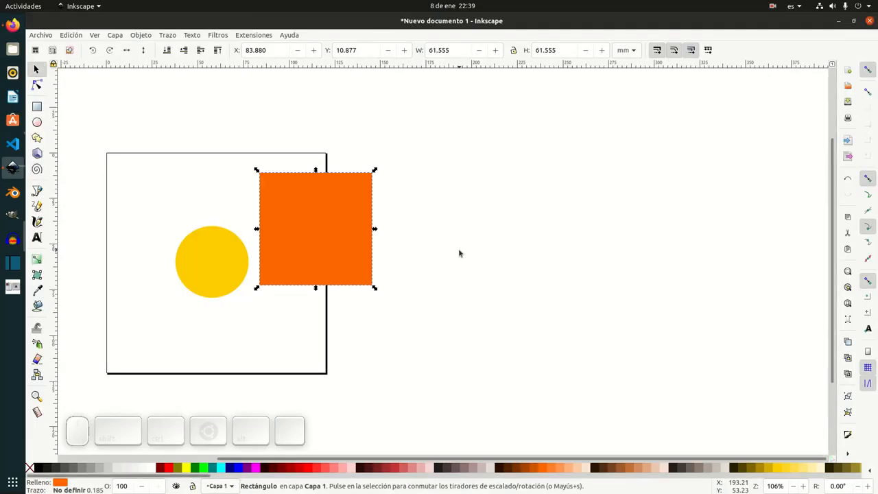
Review the paper size diagram and the series A and B size tables in Wikipedia's "Formato de papel" article in Firefox, and return to Inkscape.
{"action": "left_click", "coordinate": [14, 26]}
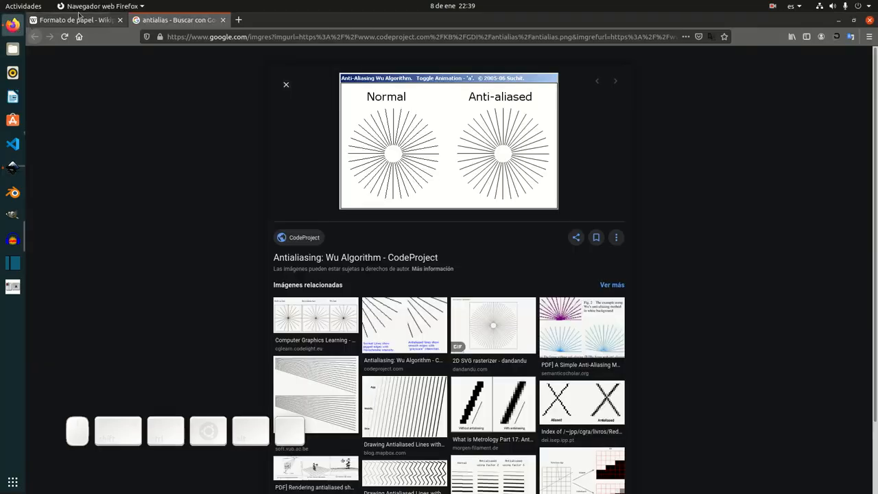
{"action": "left_click", "coordinate": [97, 26]}
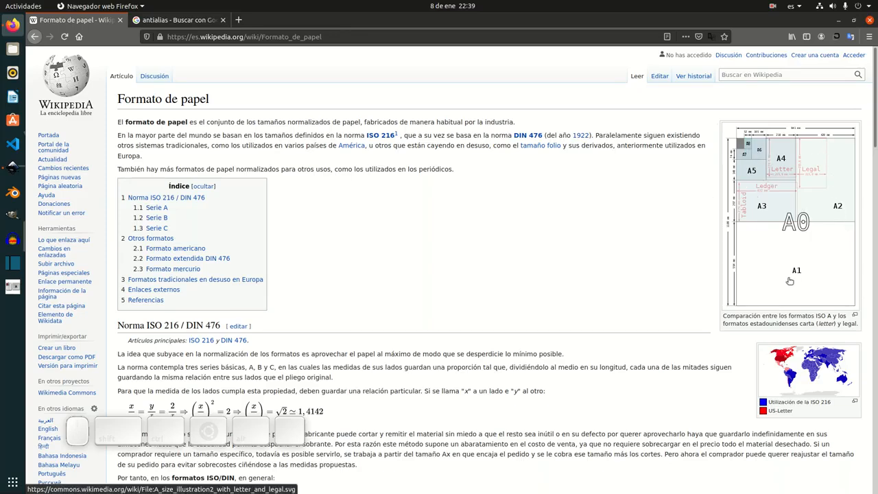
{"action": "scroll", "coordinate": [587, 315], "scroll_direction": "down", "scroll_amount": 3}
{"action": "scroll", "coordinate": [527, 291], "scroll_direction": "down", "scroll_amount": 3}
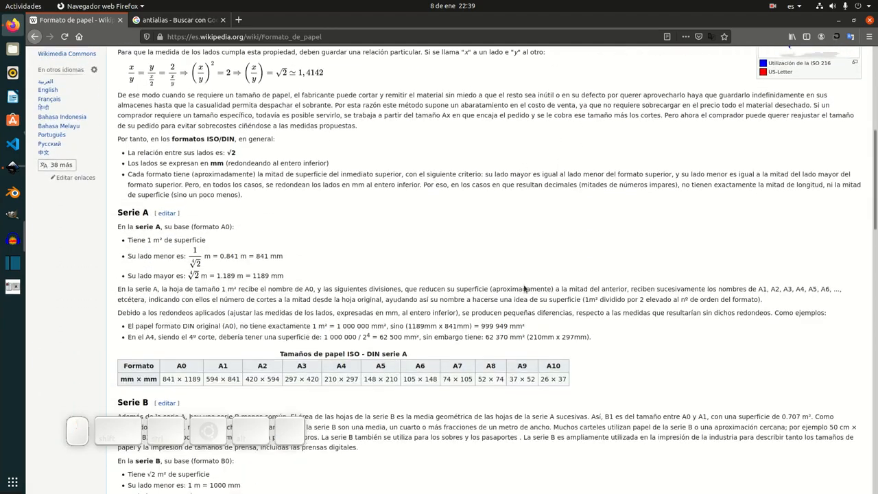
{"action": "scroll", "coordinate": [506, 214], "scroll_direction": "down", "scroll_amount": 2}
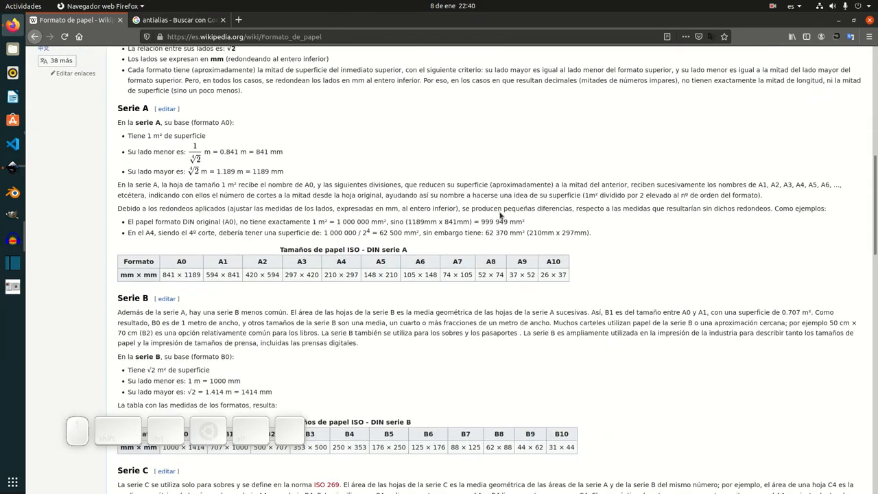
{"action": "scroll", "coordinate": [502, 215], "scroll_direction": "up", "scroll_amount": 5}
{"action": "scroll", "coordinate": [500, 215], "scroll_direction": "up", "scroll_amount": 3}
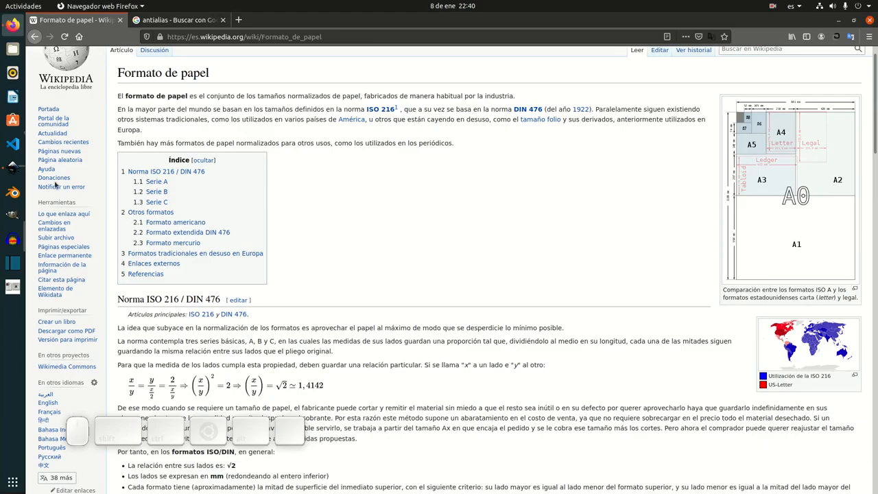
{"action": "left_click", "coordinate": [13, 168]}
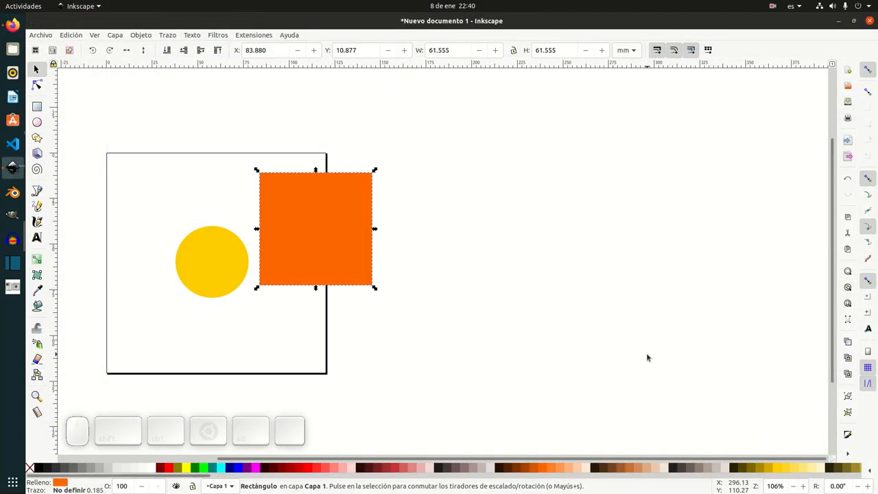